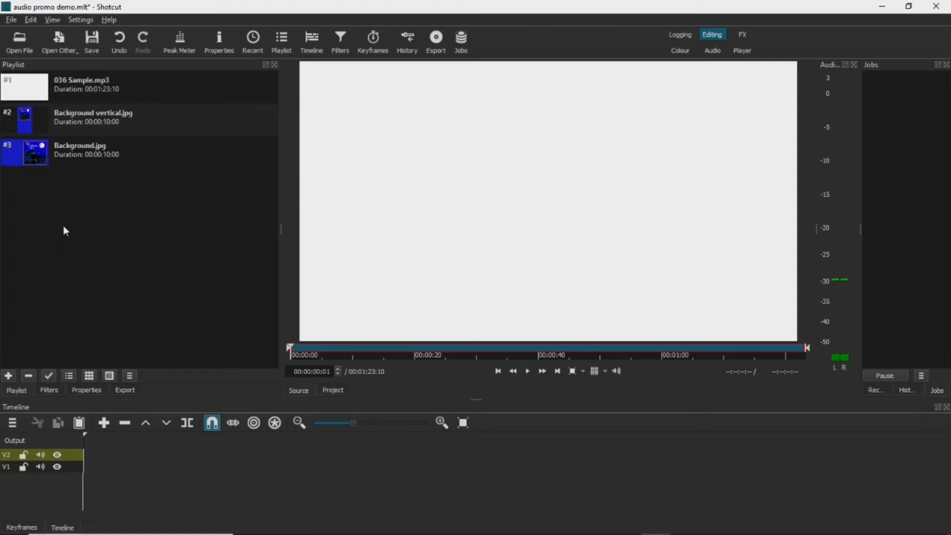
Step: Place Background.jpg from the playlist on track V1 and remove the gap before it so it starts at 00:00:00
click(20, 149)
drag(20, 149, 99, 467)
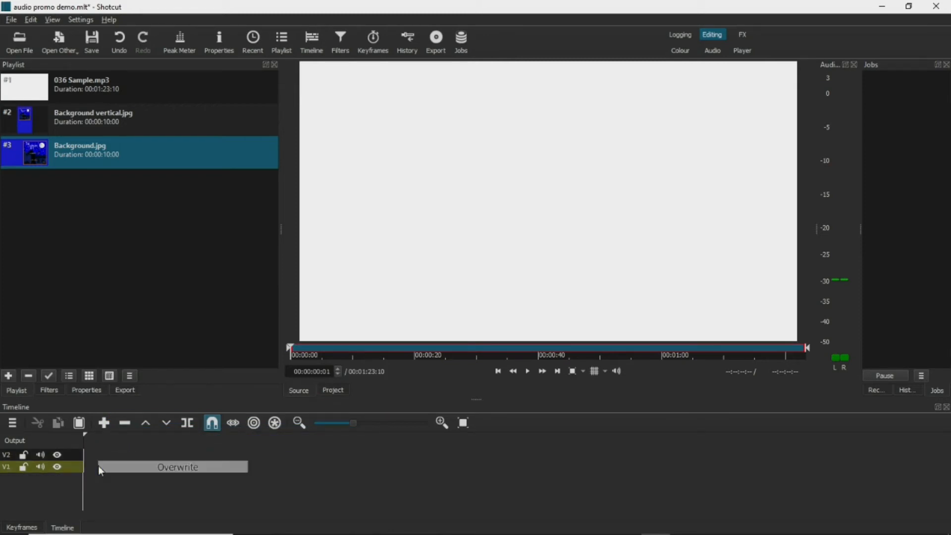
right_click(91, 468)
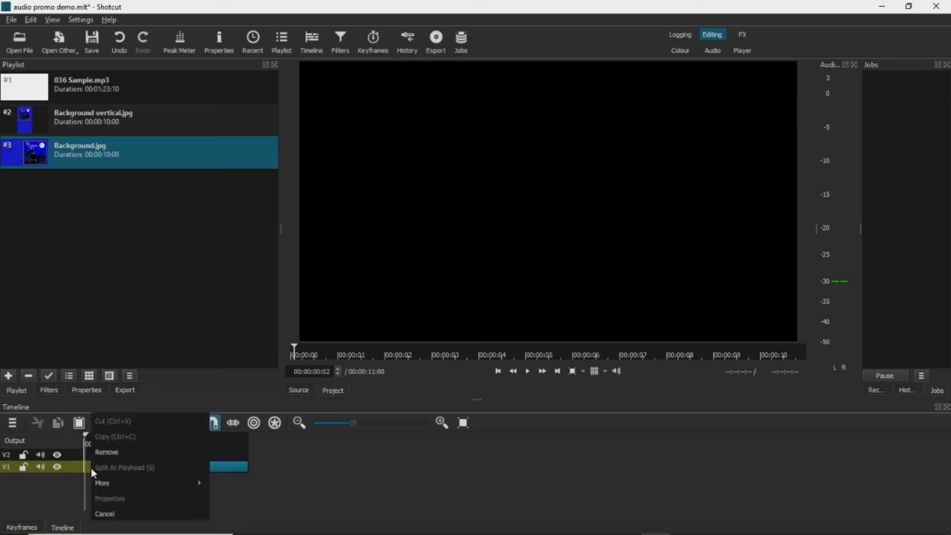
click(101, 449)
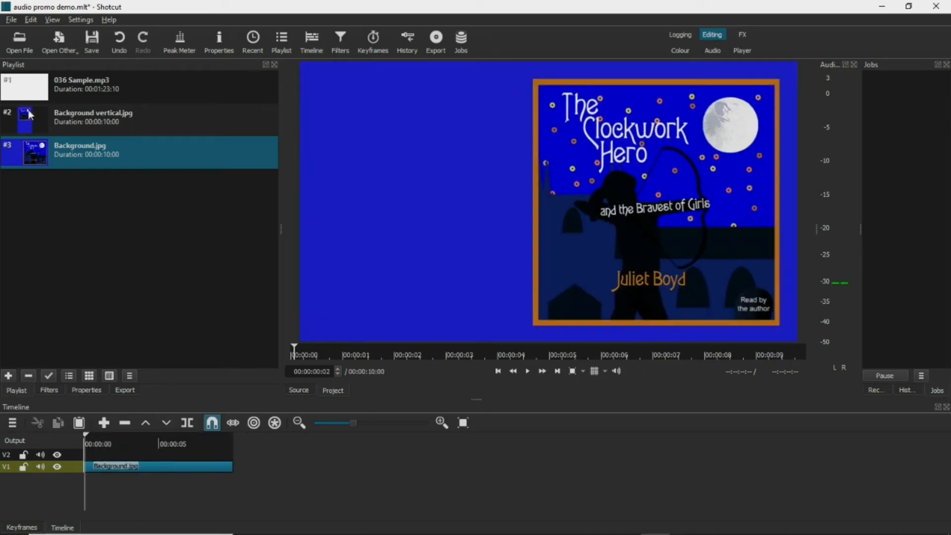
Step: Place 036 Sample.mp3 on track V2 and remove the gap before it so it starts at 00:00:00
click(27, 90)
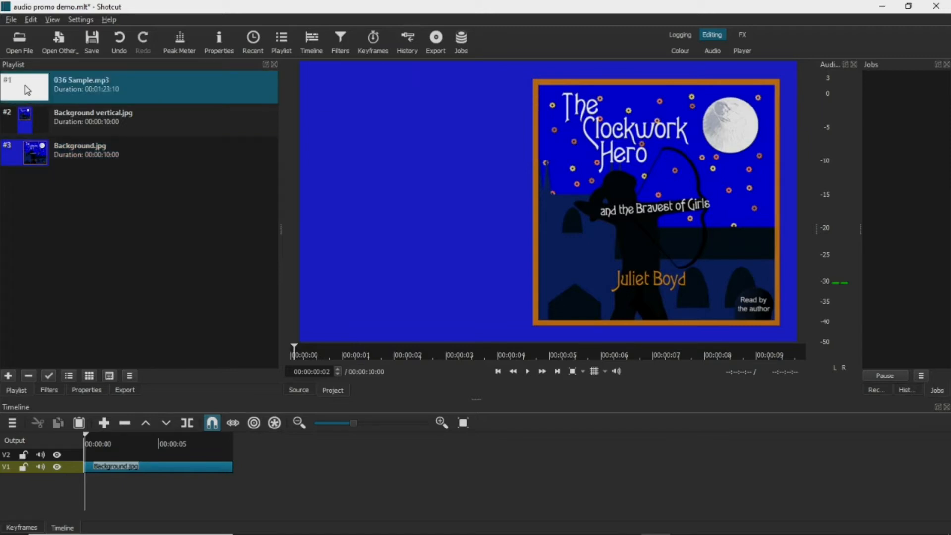
drag(27, 90, 96, 453)
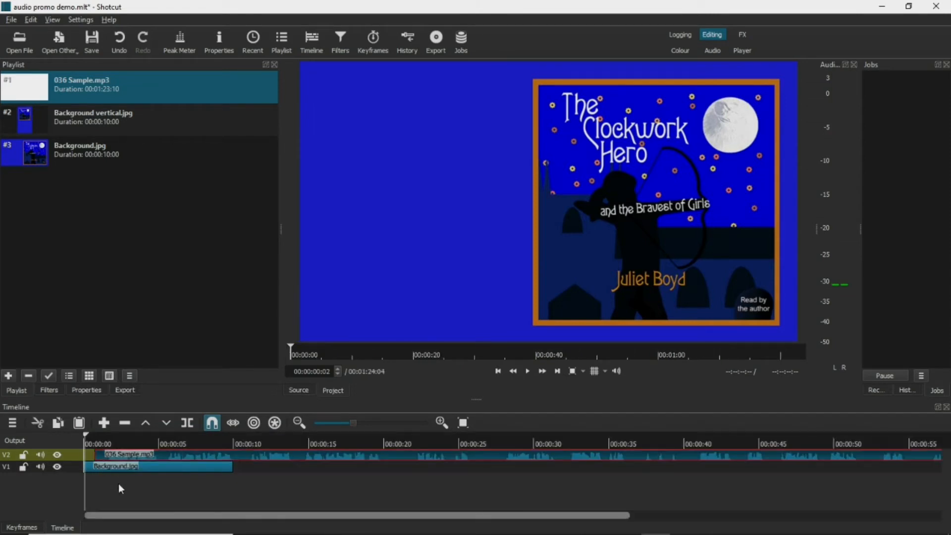
right_click(90, 460)
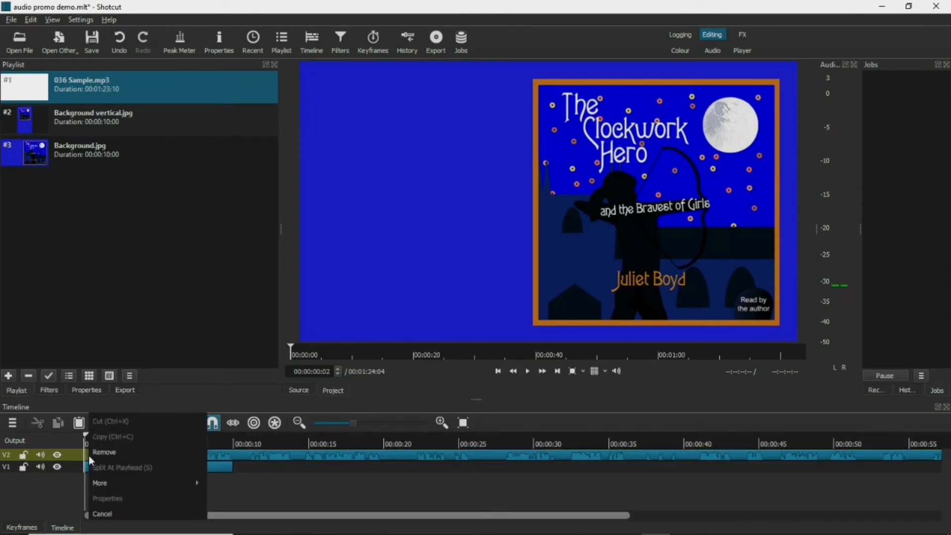
click(97, 452)
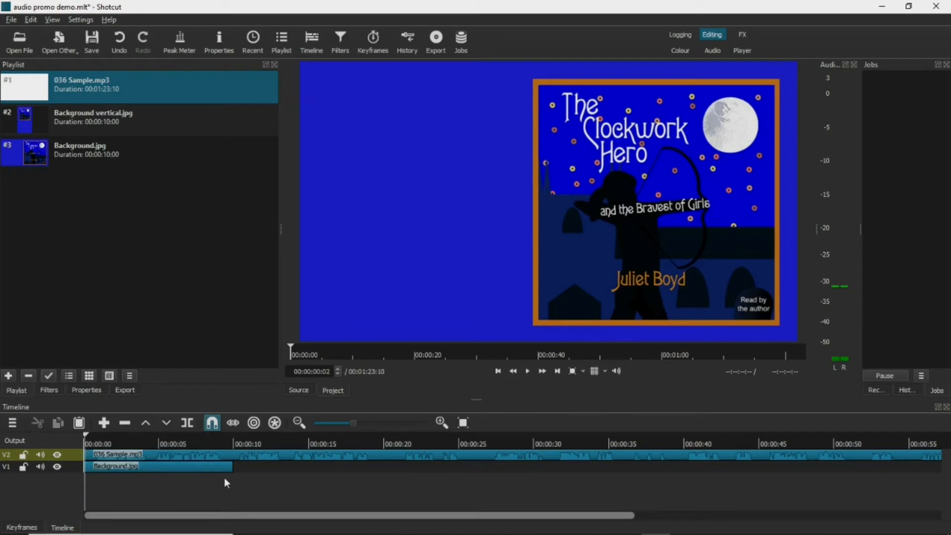
Step: Extend the Background.jpg clip on V1 until it ends together with the 036 Sample.mp3 clip
drag(231, 466, 942, 468)
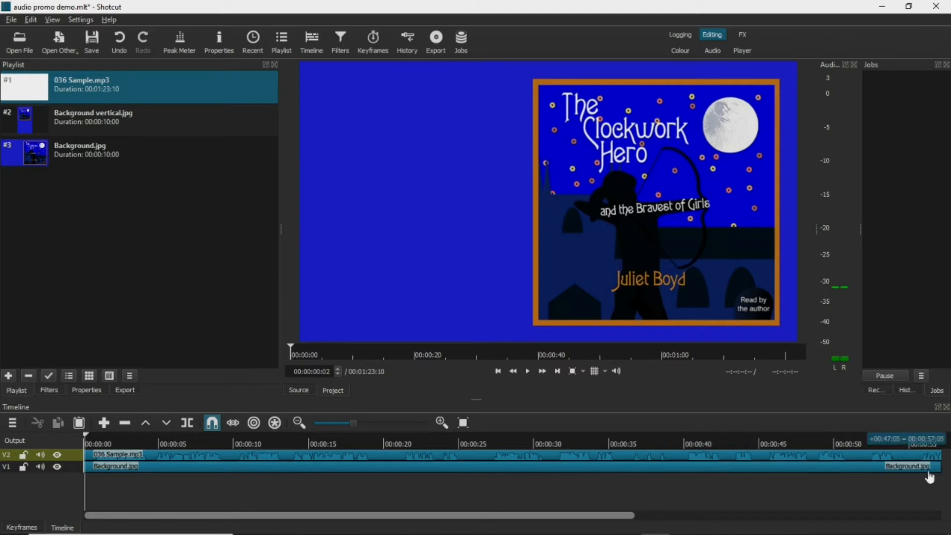
click(337, 423)
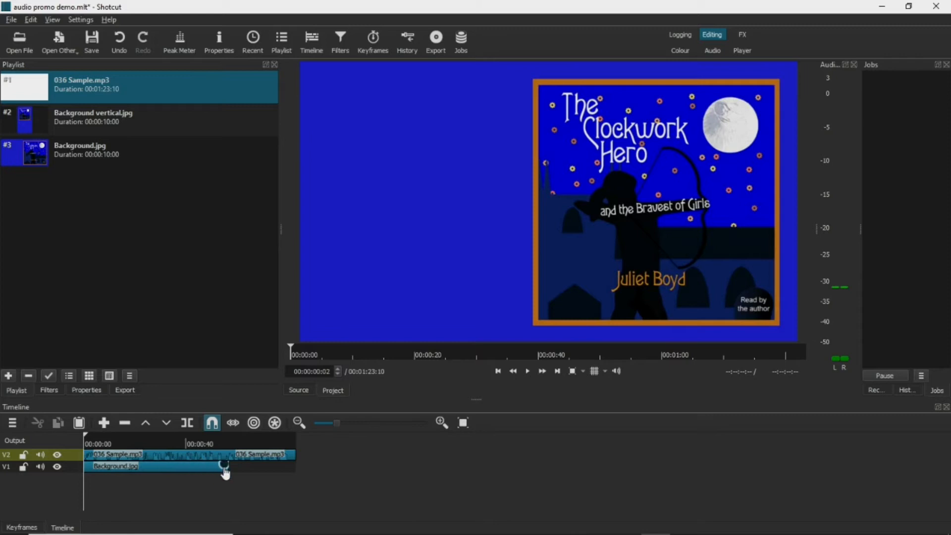
drag(228, 467, 299, 466)
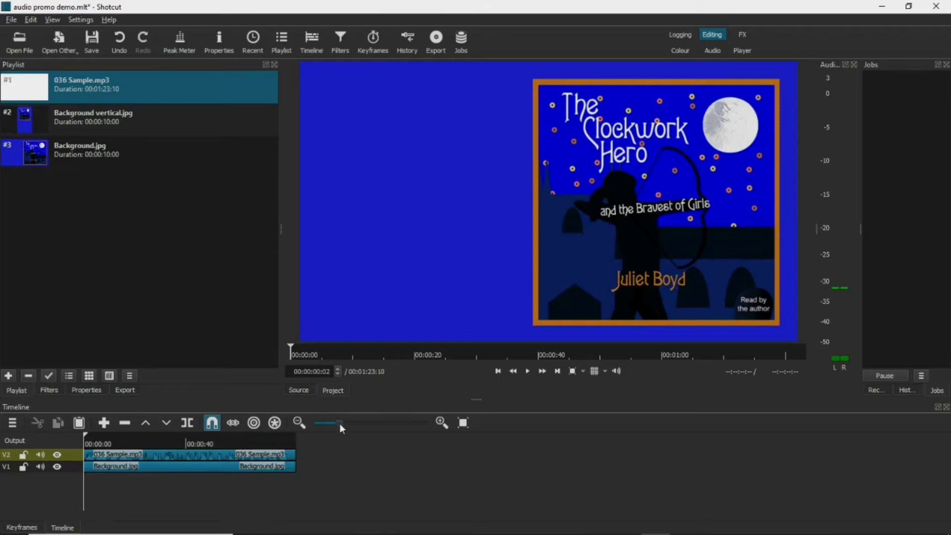
drag(341, 424, 349, 423)
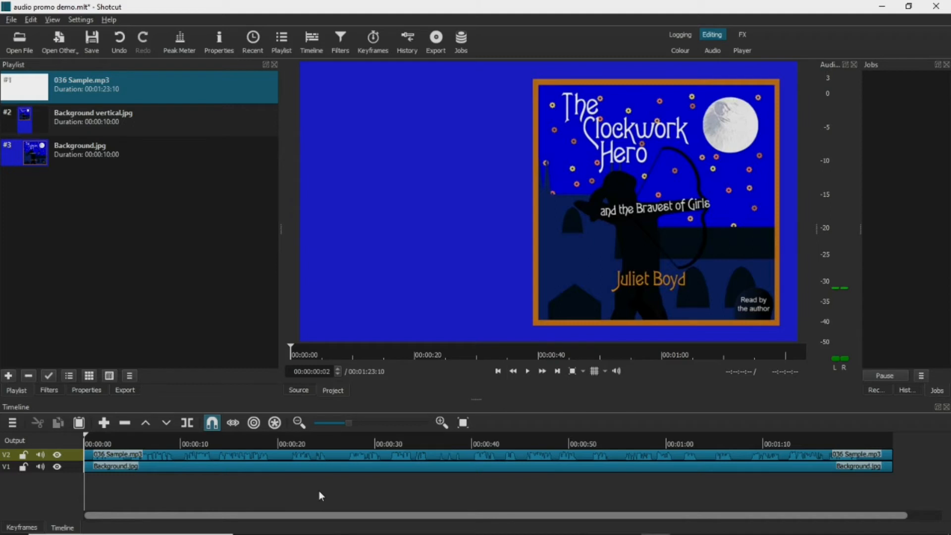
Step: Add the Audio Waveform Visualisation video filter to the 036 Sample.mp3 clip on V2
click(202, 455)
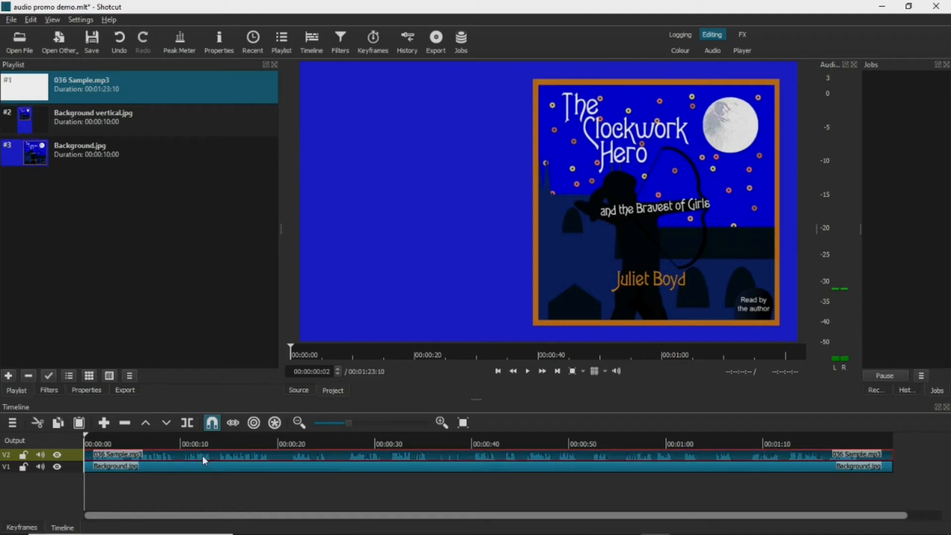
click(44, 390)
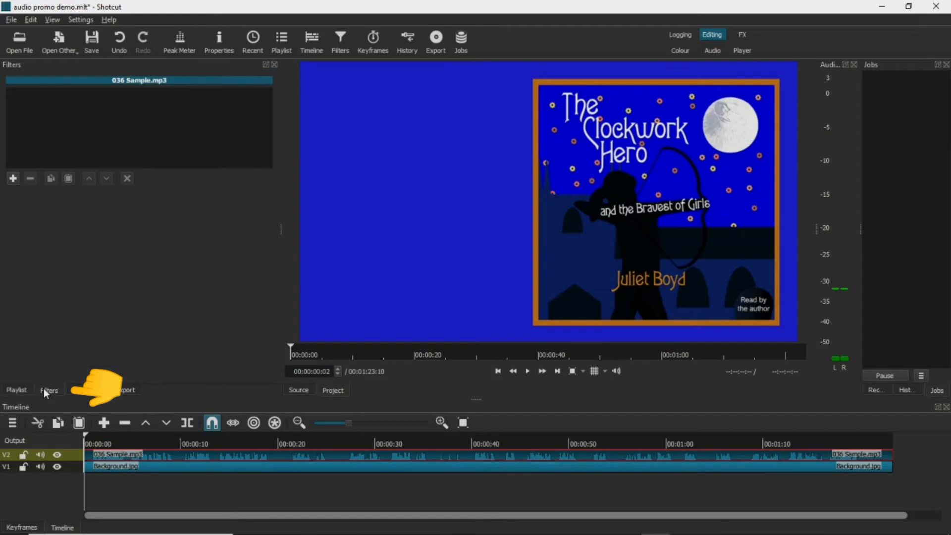
click(13, 179)
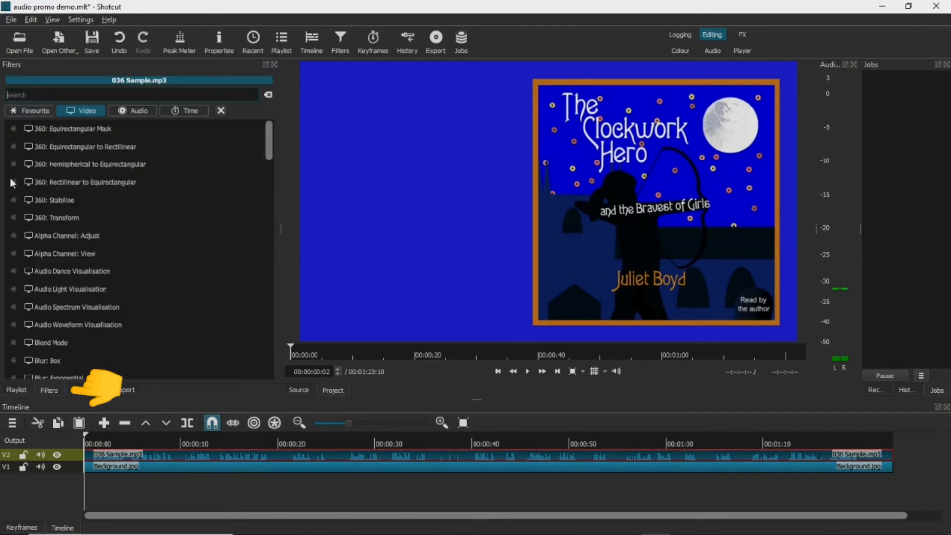
click(20, 108)
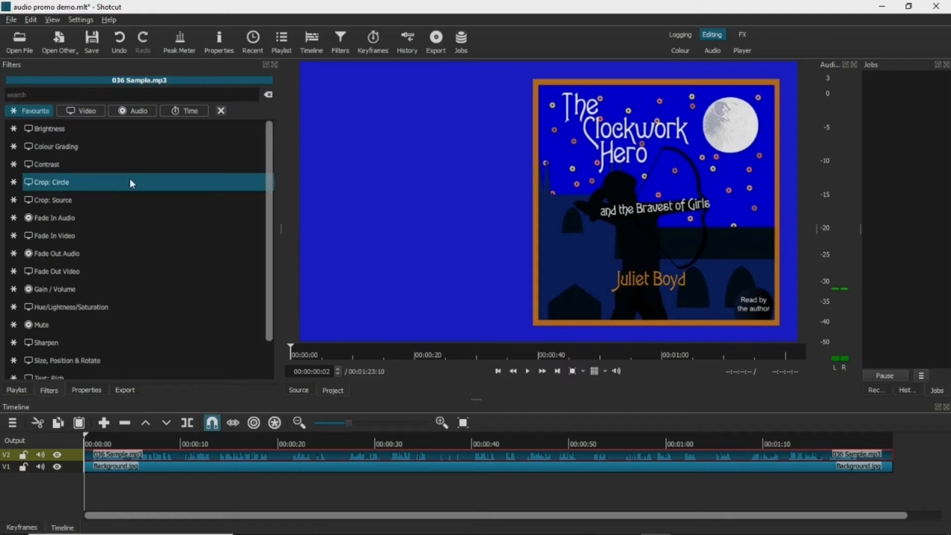
scroll(130, 180, down, 1)
scroll(130, 181, up, 1)
click(79, 112)
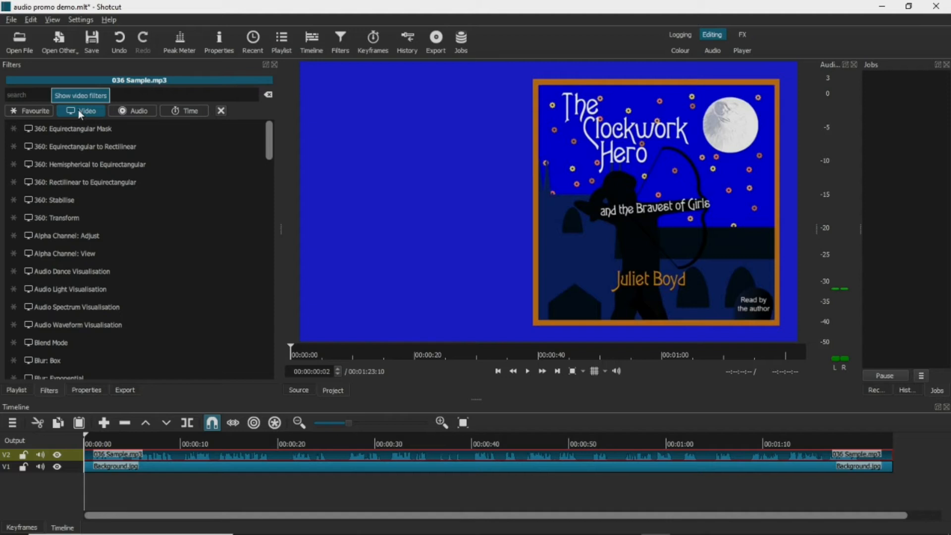
click(100, 324)
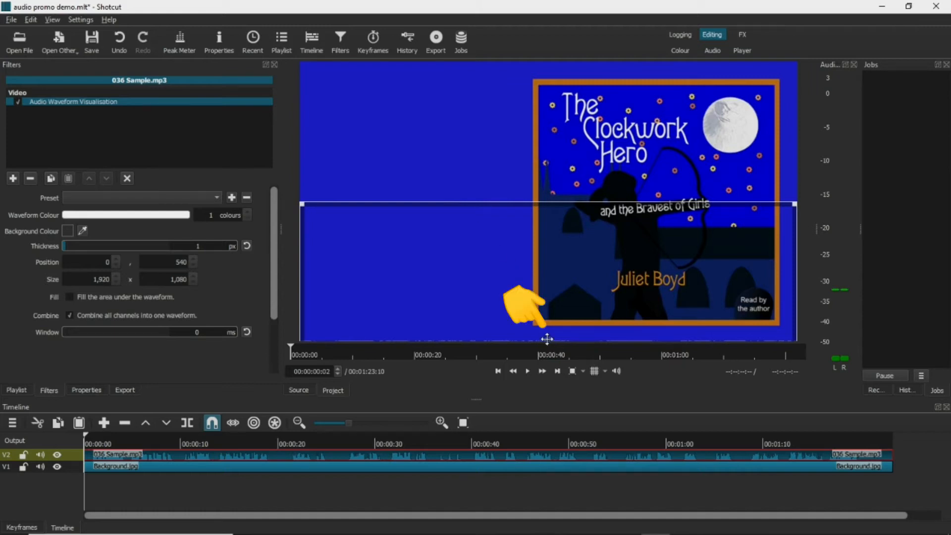
Step: Shrink the waveform frame and position it in the empty blue area beside the book cover, vertically centred
drag(548, 332, 549, 242)
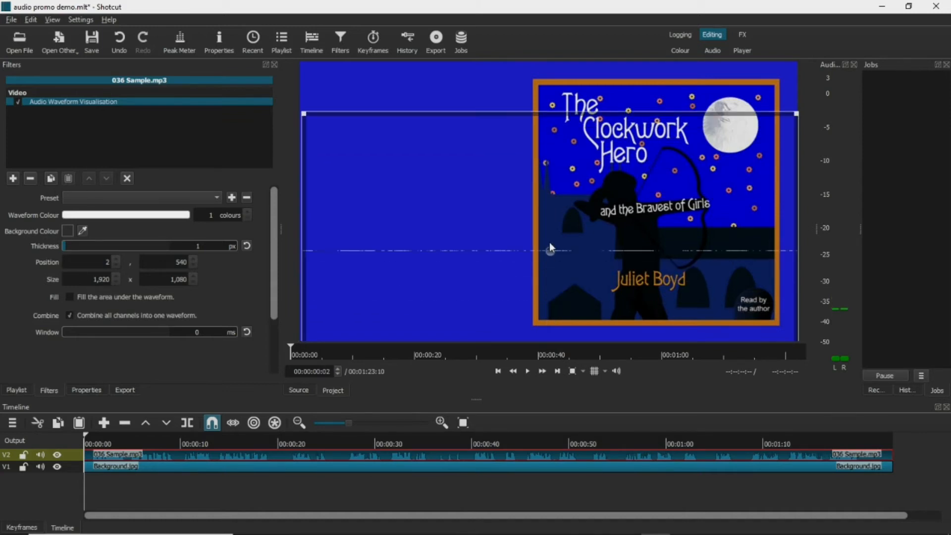
drag(797, 114, 498, 87)
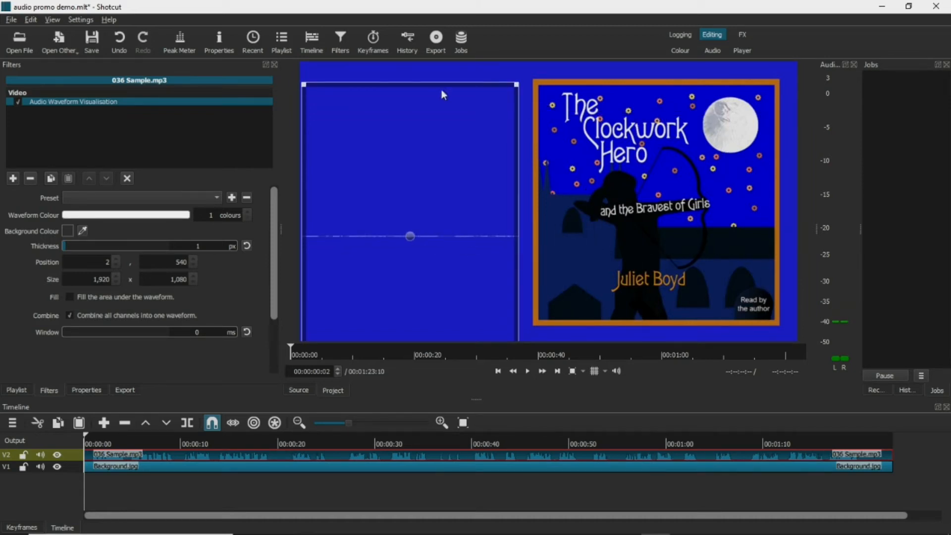
drag(304, 84, 323, 195)
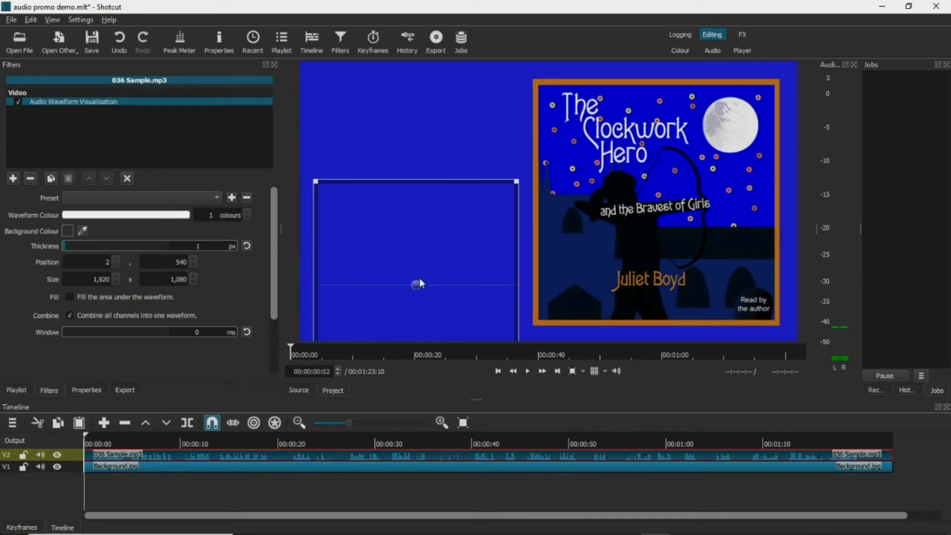
drag(418, 284, 418, 197)
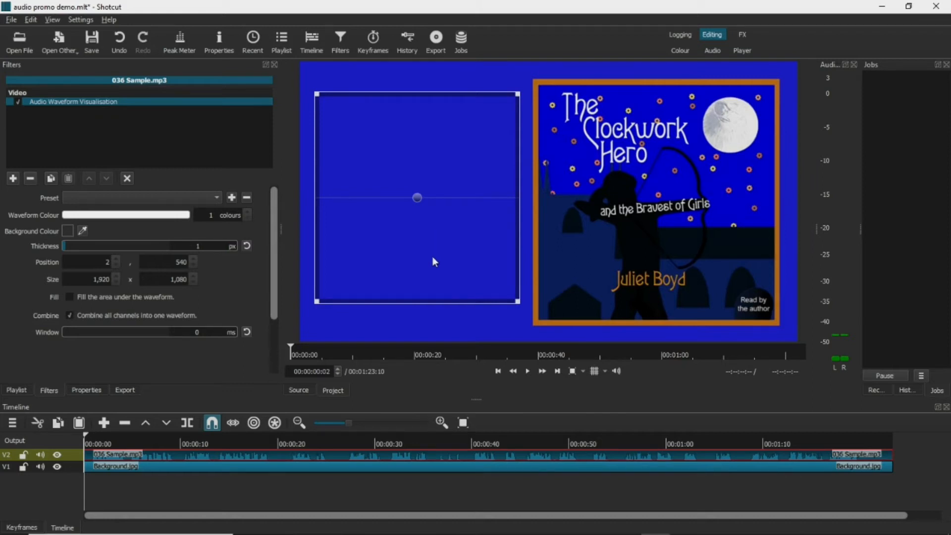
Step: Set the waveform colour to the orange sampled from the book cover's border, #c57114
click(159, 216)
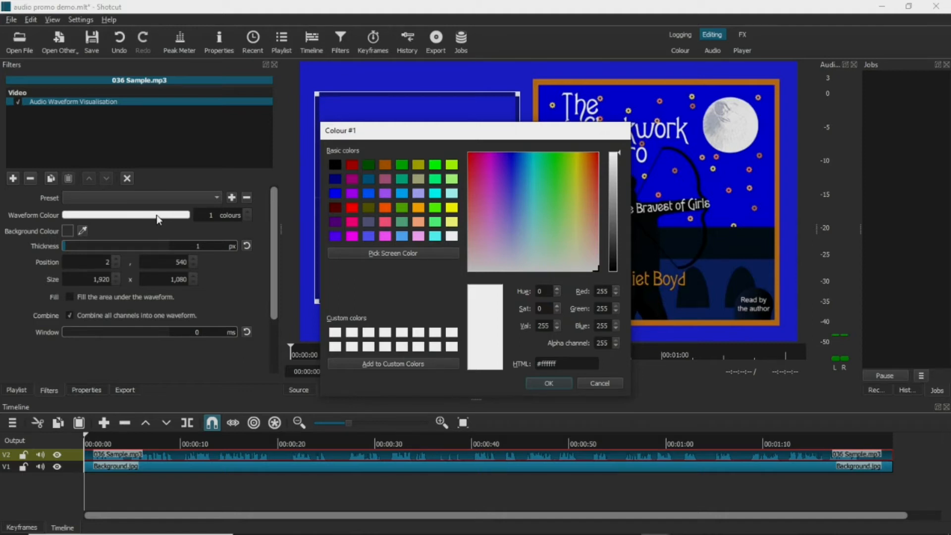
click(430, 254)
click(767, 322)
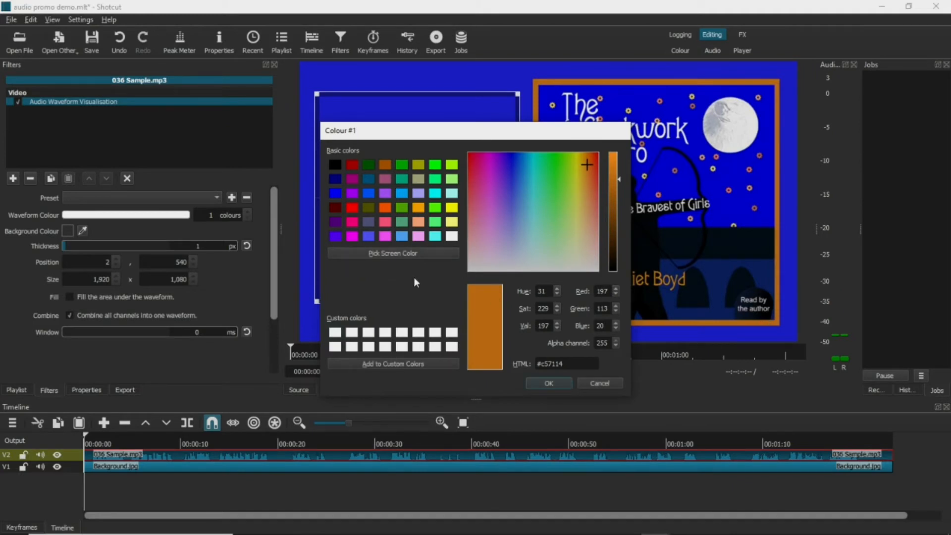
click(542, 382)
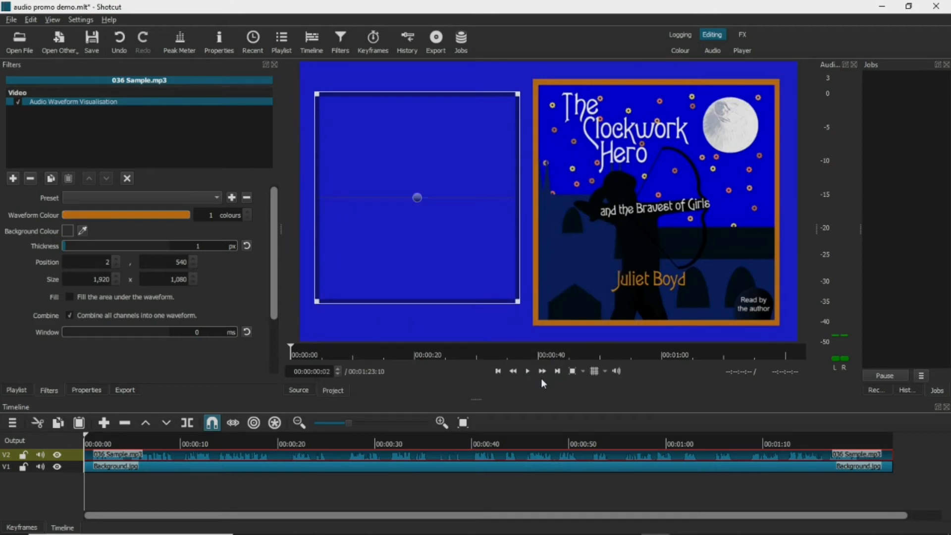
Step: Set the waveform thickness to 2 px and play the project to preview it
drag(65, 246, 70, 246)
key(space)
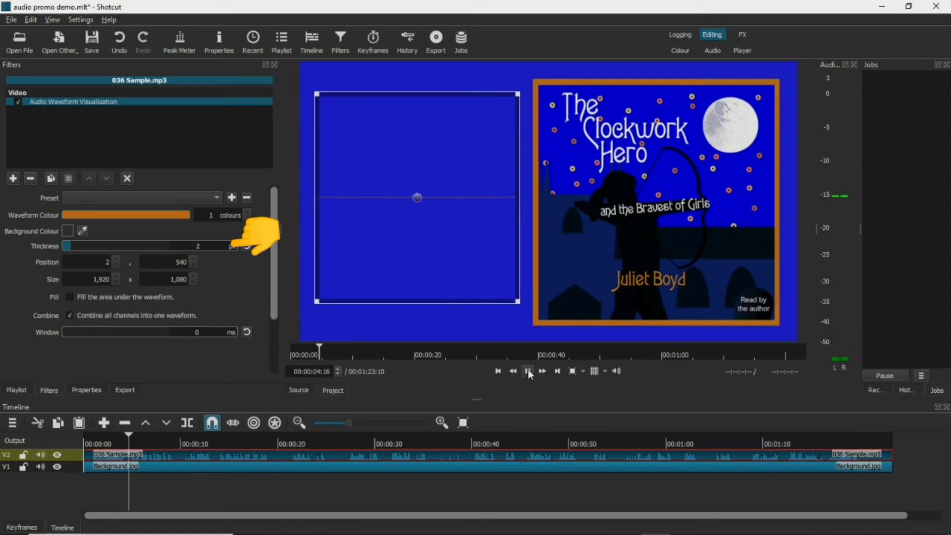
click(529, 370)
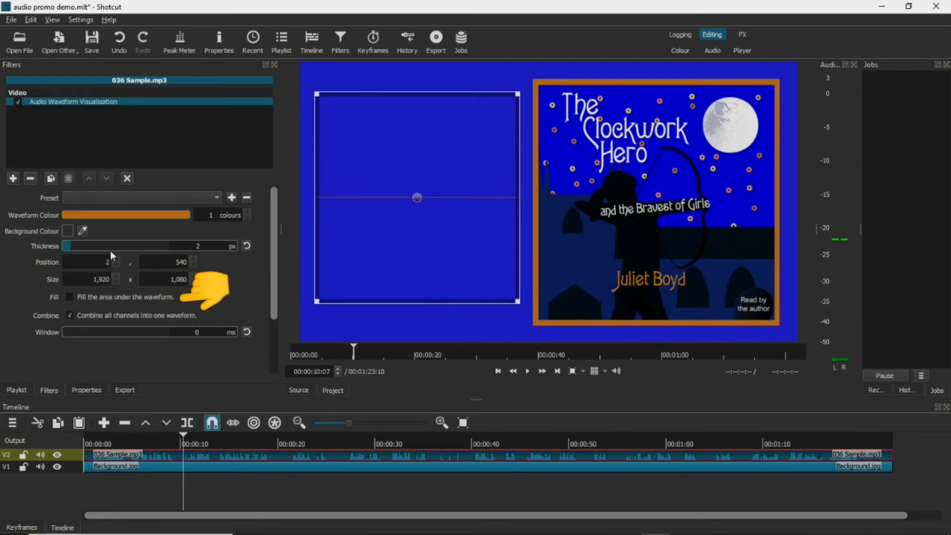
Step: Set the waveform thickness to 4 px and play the project to check the look
drag(110, 251, 86, 245)
click(528, 371)
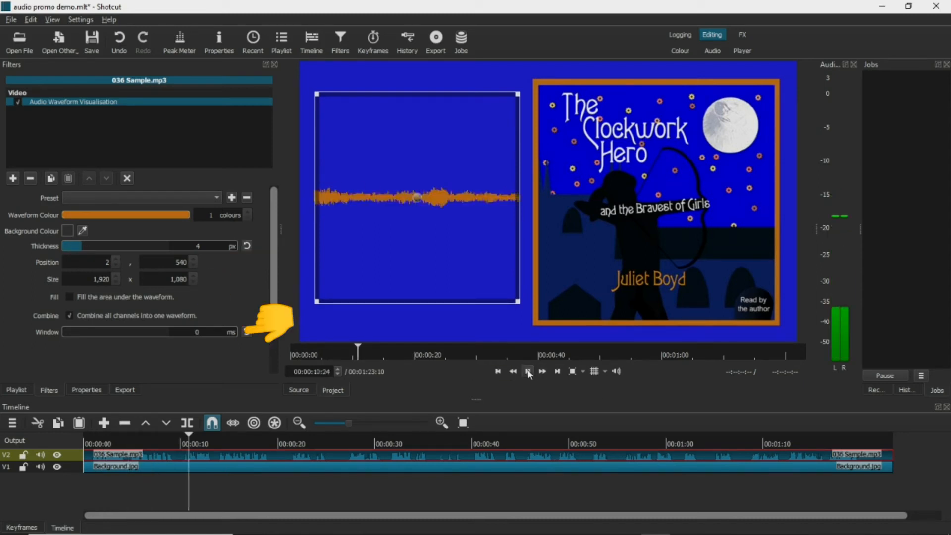
click(528, 371)
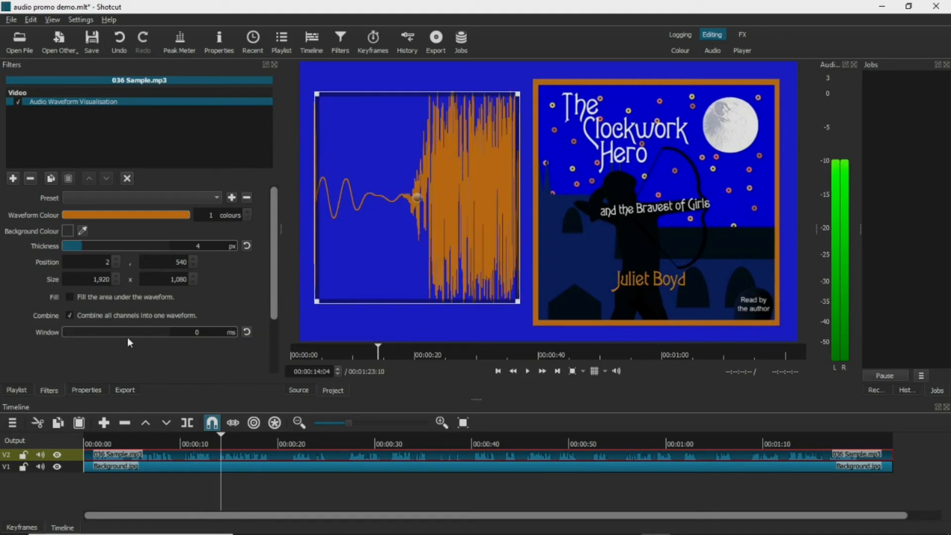
click(528, 371)
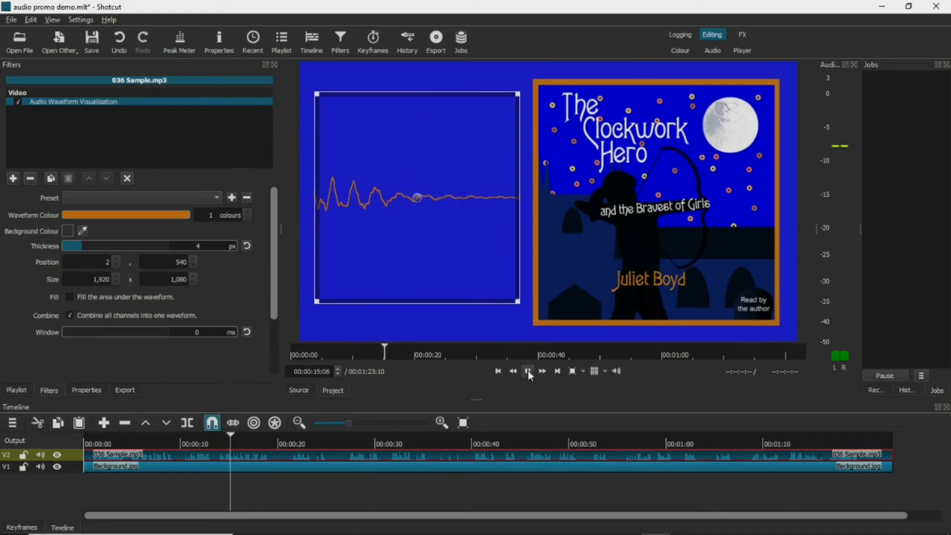
click(528, 371)
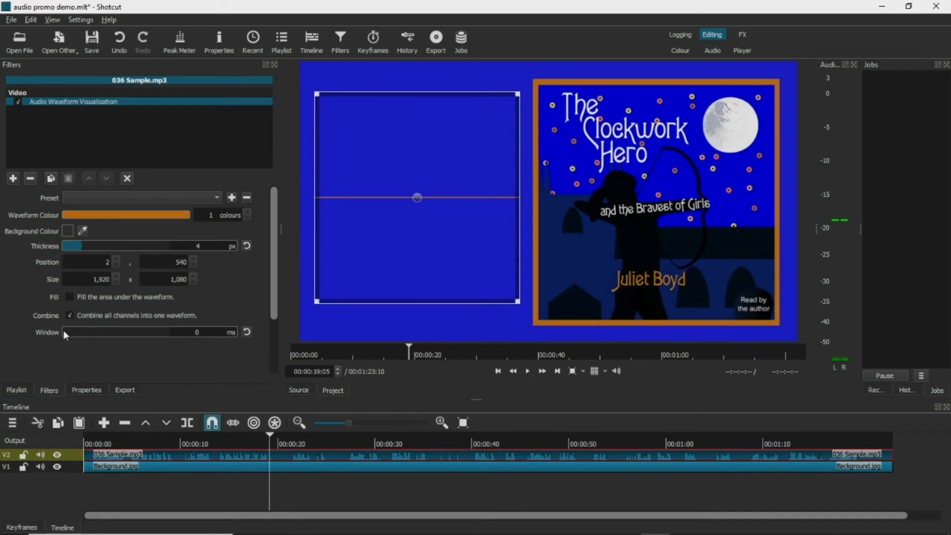
Step: Try a waveform window of 505 ms during playback, and reduce the window to 158 ms
drag(64, 331, 115, 335)
click(528, 371)
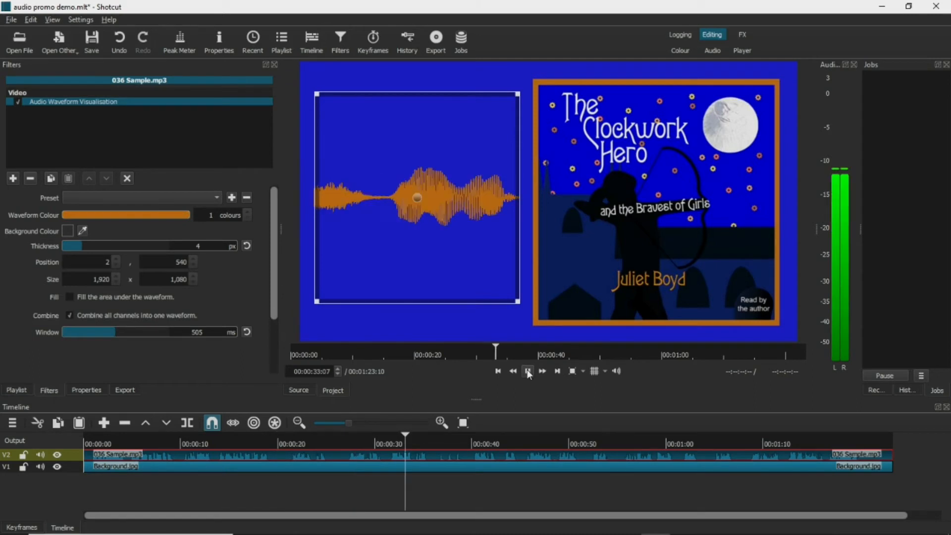
drag(115, 332, 79, 335)
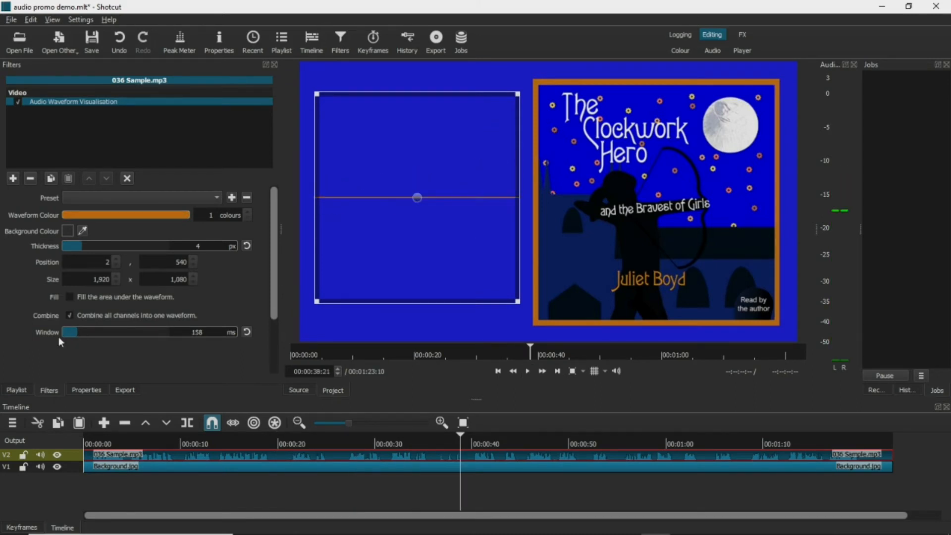
Step: Add a Text: Simple filter from the favourite filters to the Background.jpg clip on track V1
click(102, 465)
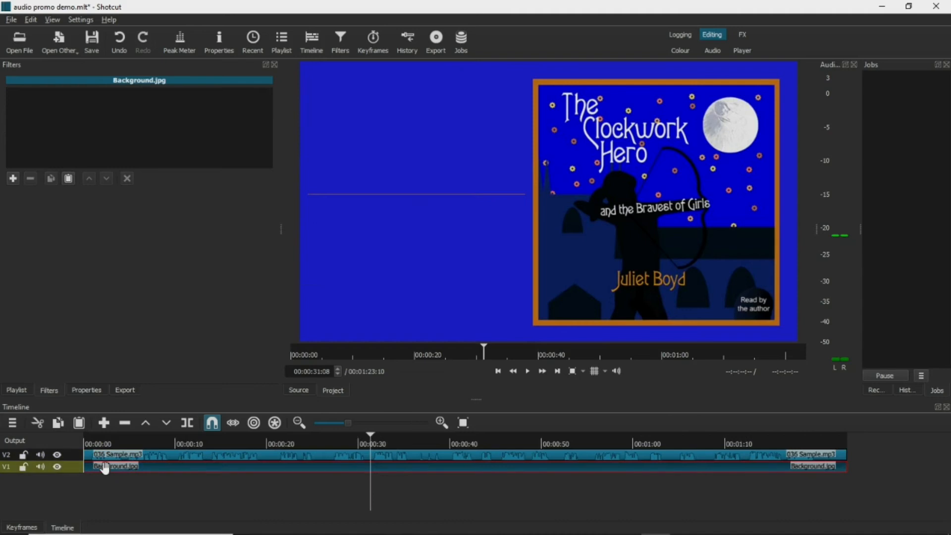
click(13, 178)
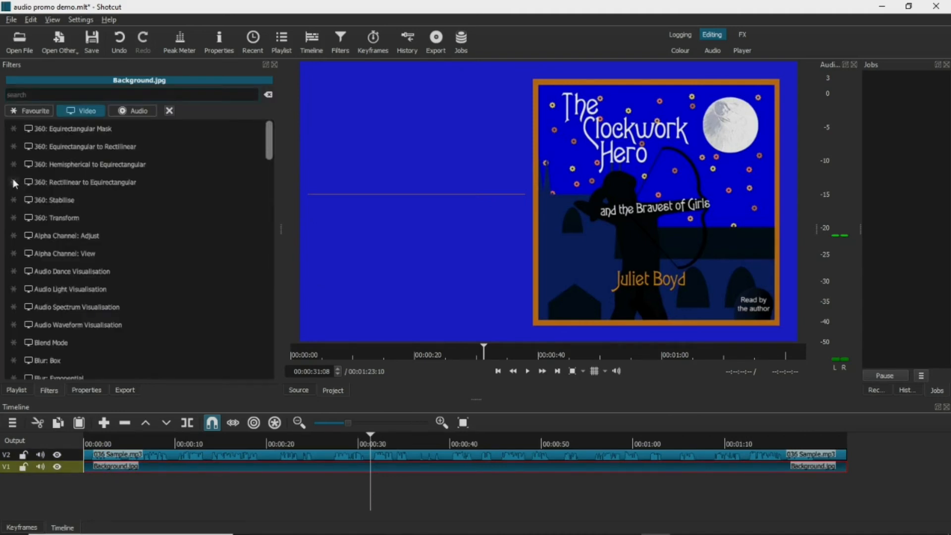
click(29, 110)
scroll(109, 338, down, 1)
scroll(108, 338, down, 1)
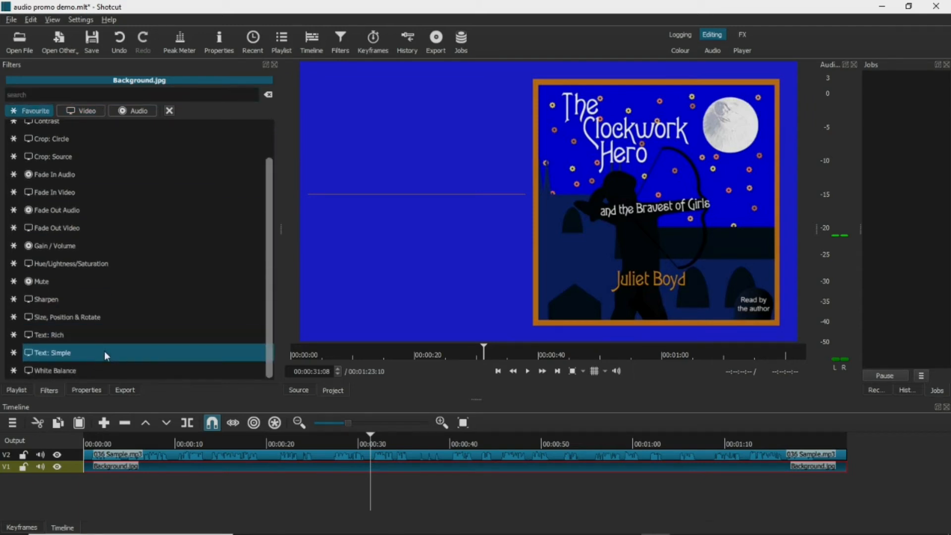
click(105, 353)
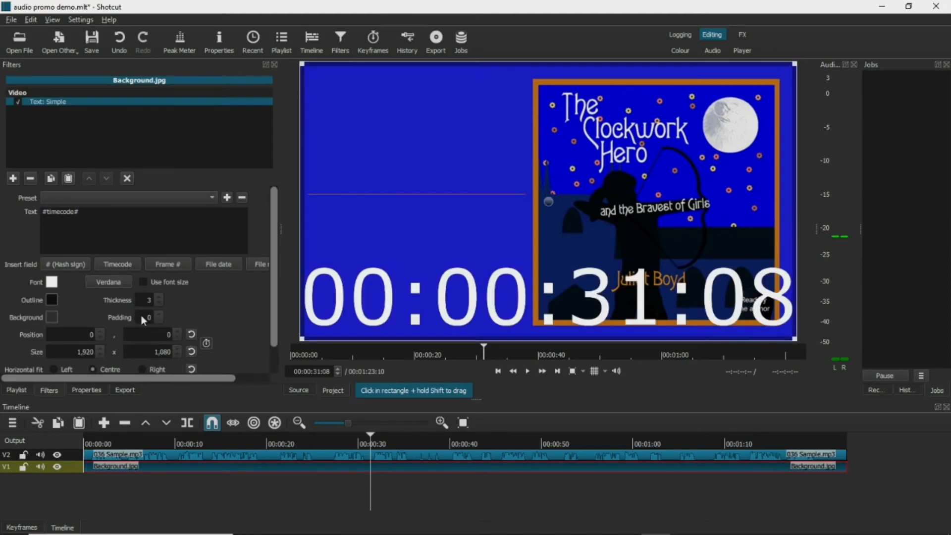
Step: Set the text's outline thickness to 0 and its font colour to the orange sampled from the book cover's border, #c37315
click(159, 304)
click(159, 304)
click(159, 304)
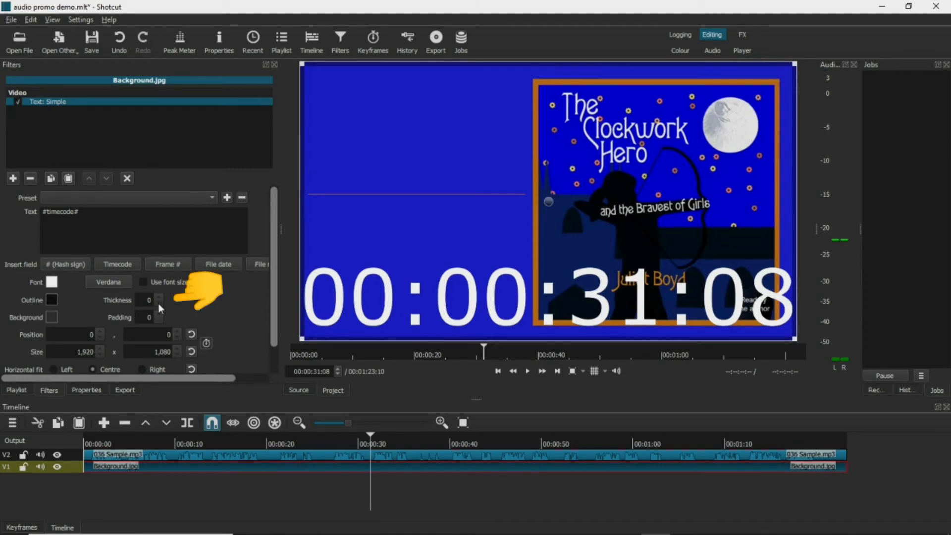
click(52, 284)
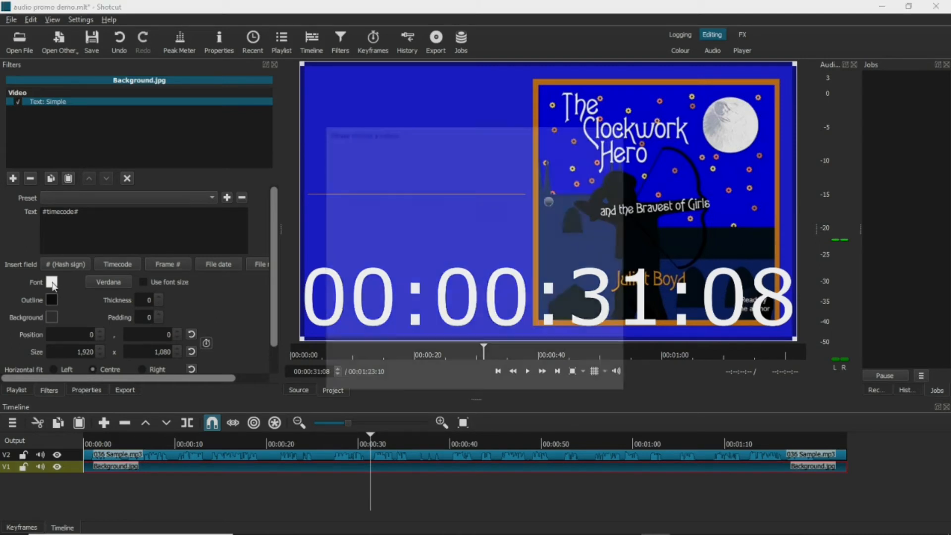
click(388, 253)
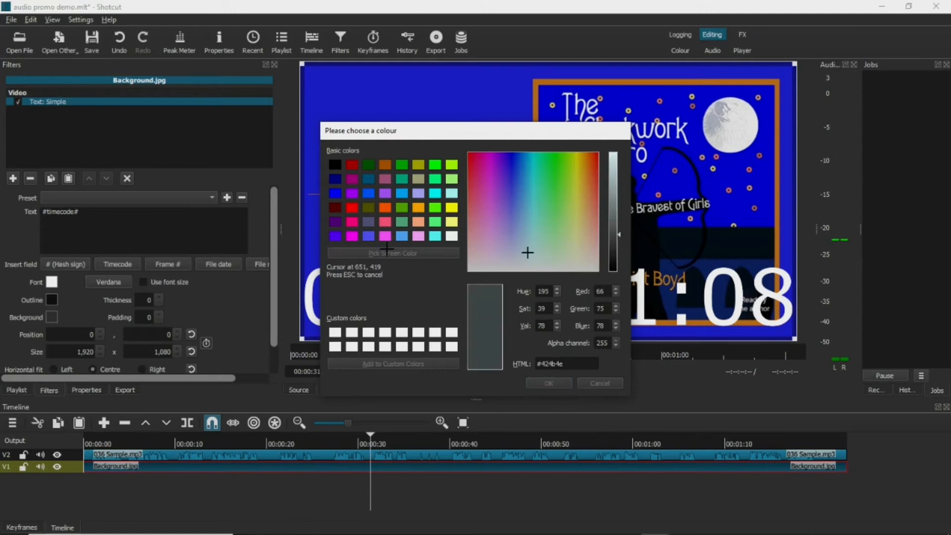
click(778, 203)
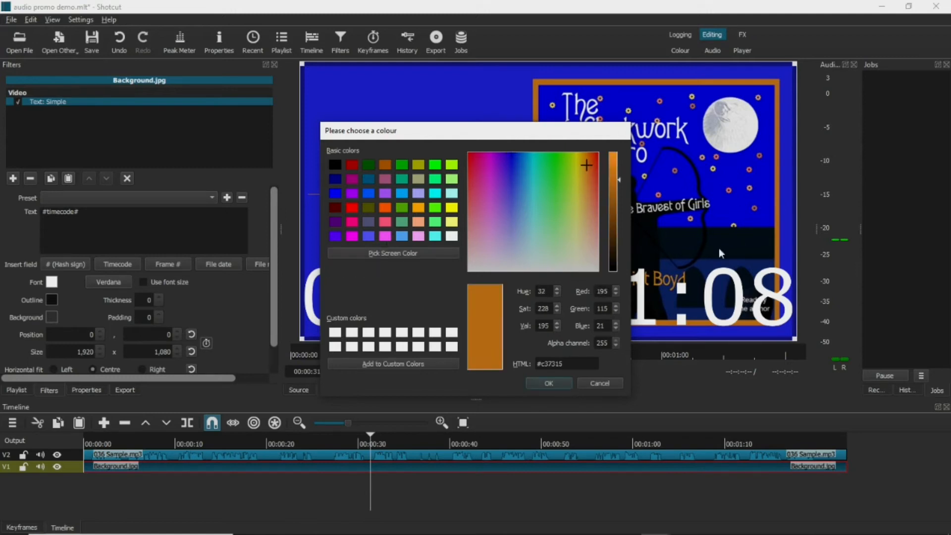
click(548, 383)
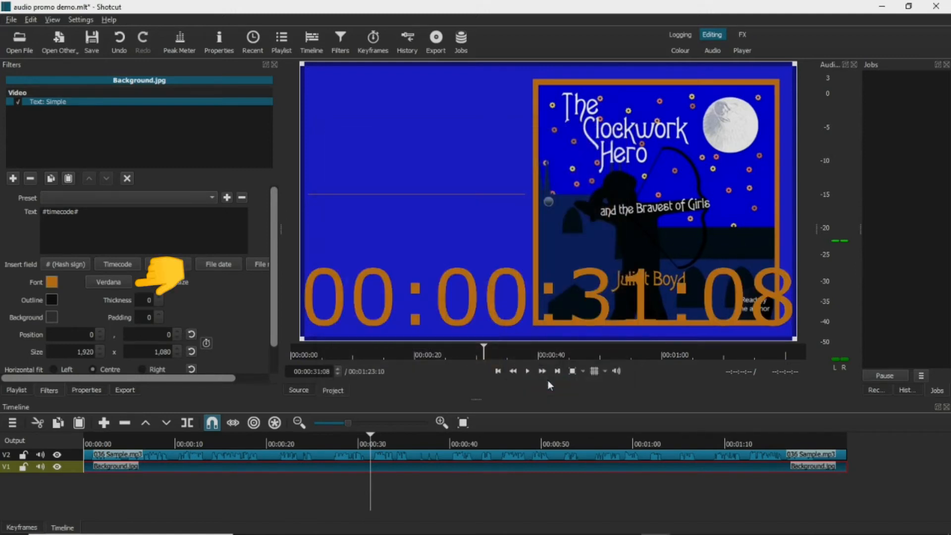
Step: Replace the default timecode text with "My New Audiobook!"
drag(100, 213, 35, 211)
text(M)
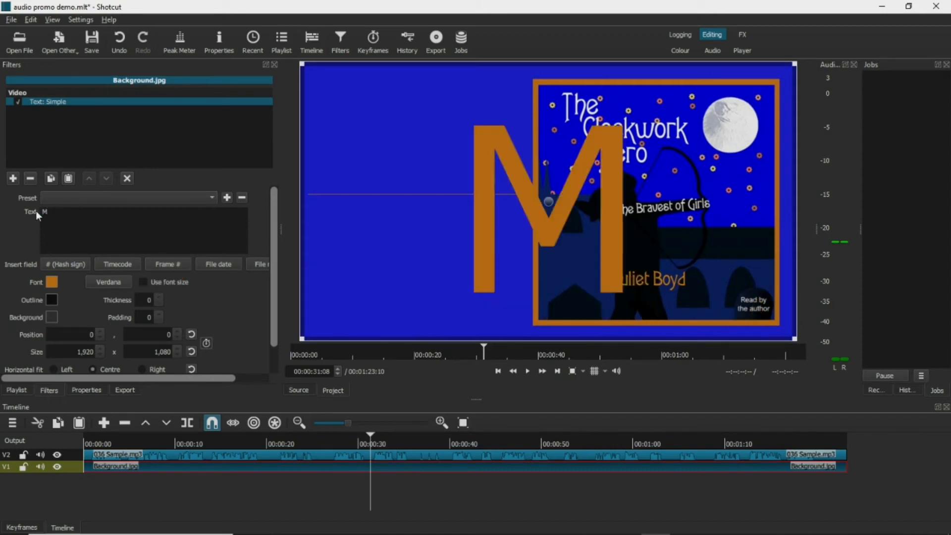
text(y New Au)
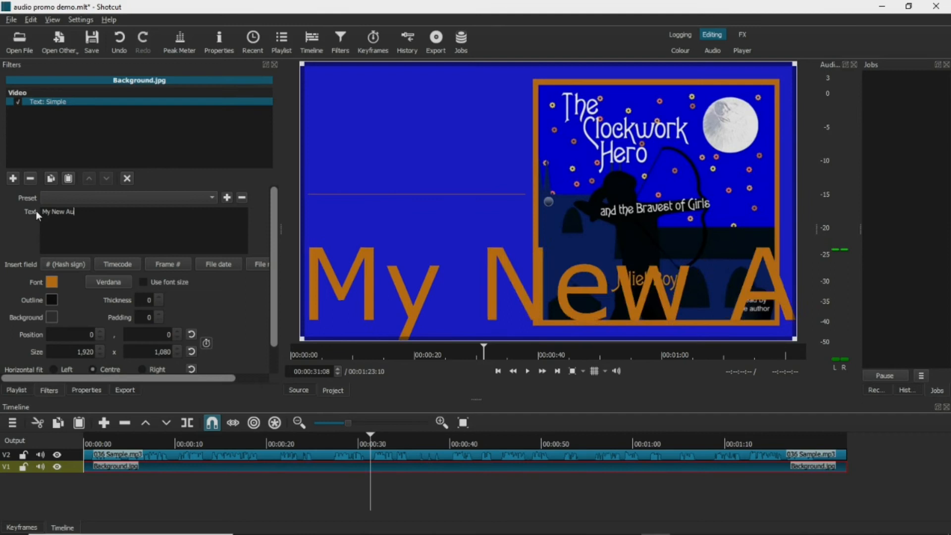
text(diobook!)
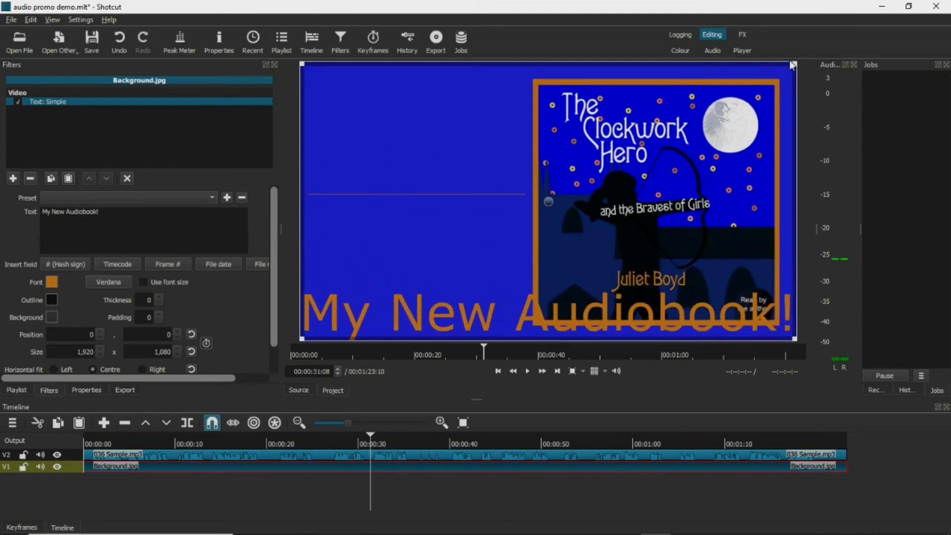
Step: Shrink the text box to about 872 x 222 px, place it above the waveform at about 16, 44, and preview the project
drag(795, 63, 765, 82)
drag(563, 192, 518, 294)
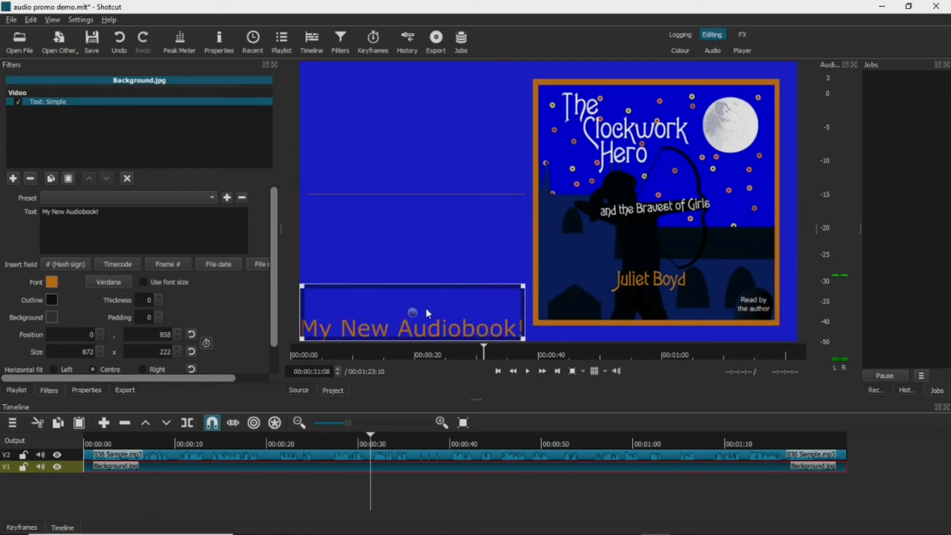
drag(417, 290, 418, 93)
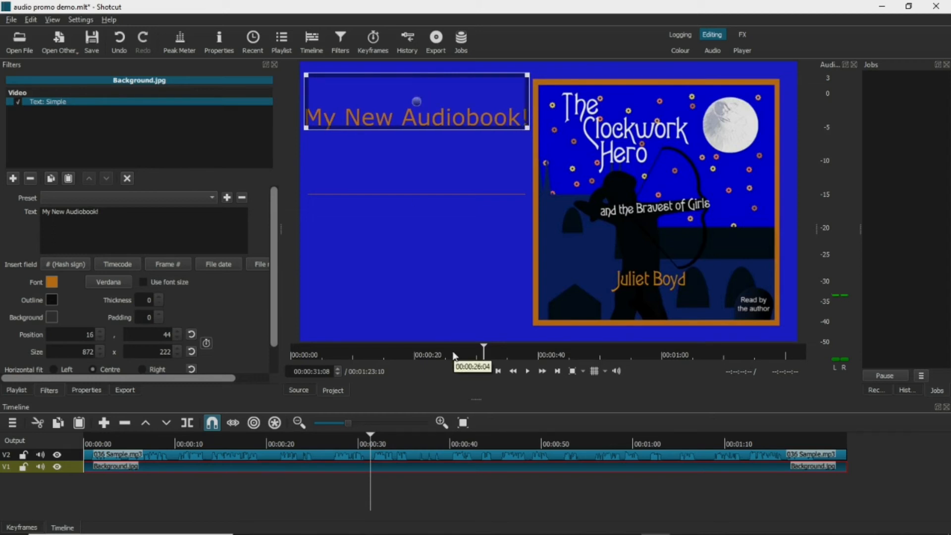
click(528, 372)
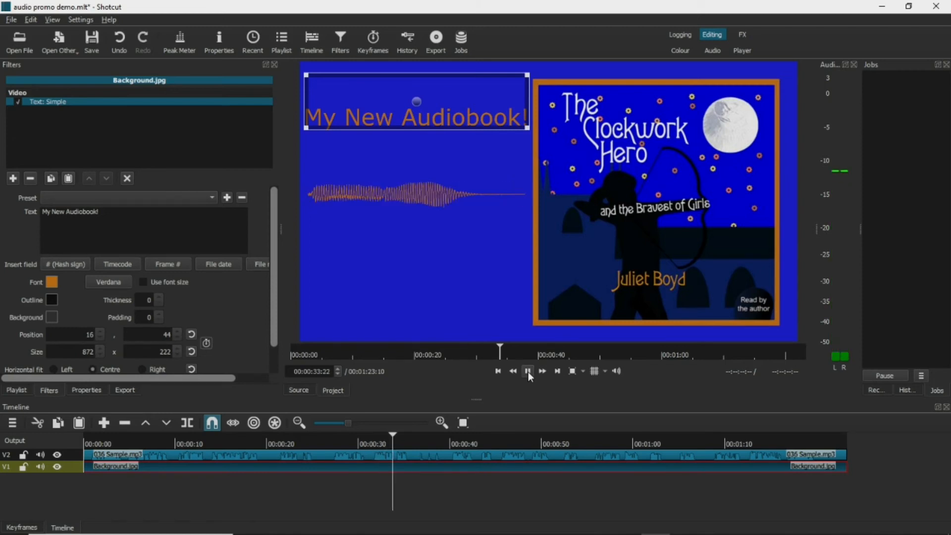
click(528, 372)
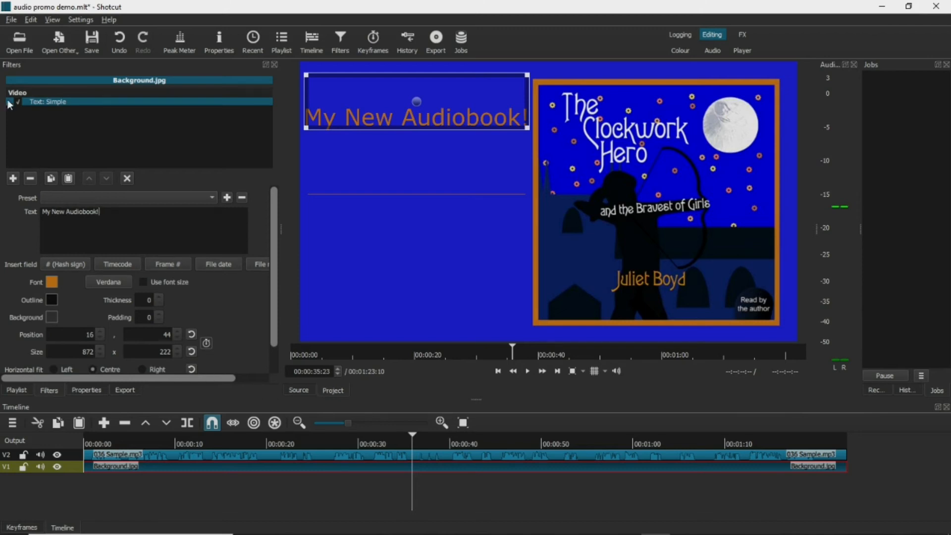
Step: Examine the video mode presets, the non-broadcast formats and the settings for adding a custom video mode
click(79, 21)
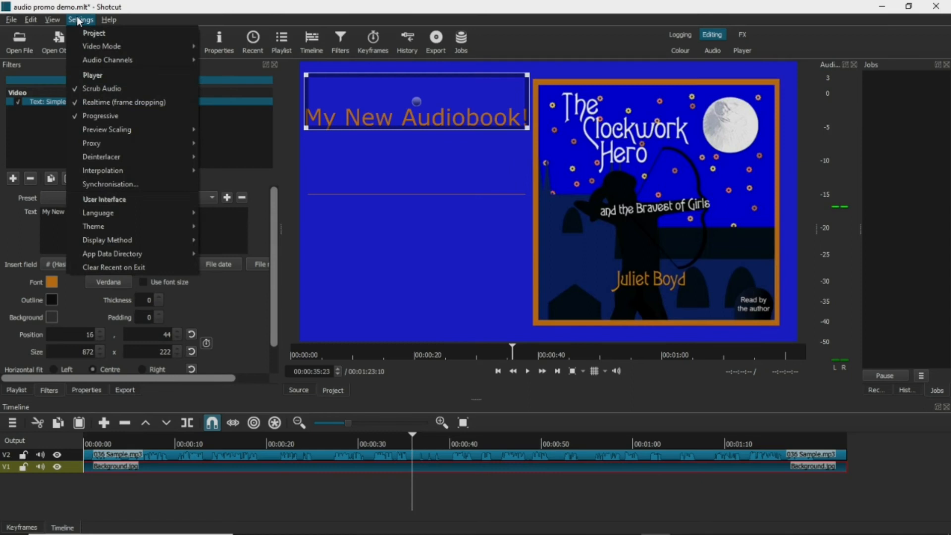
mouse_move(94, 47)
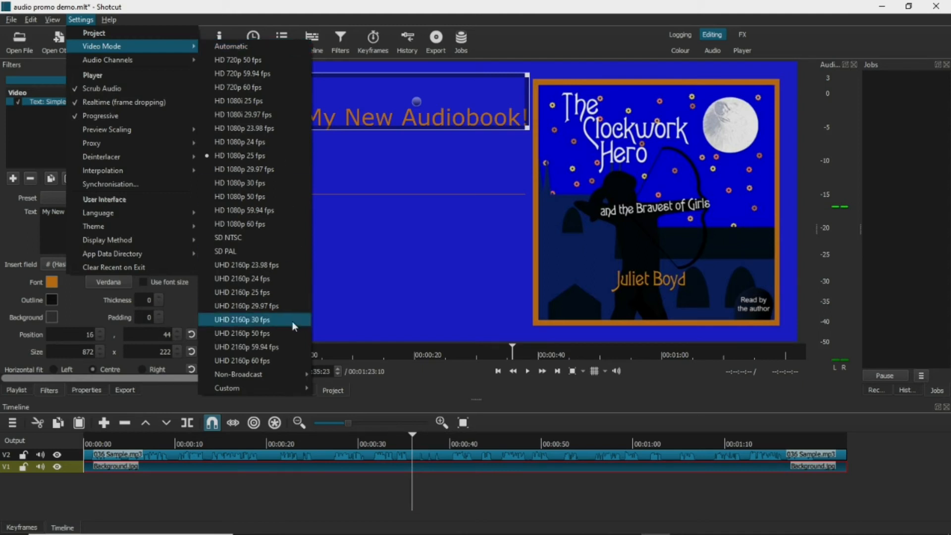
mouse_move(286, 374)
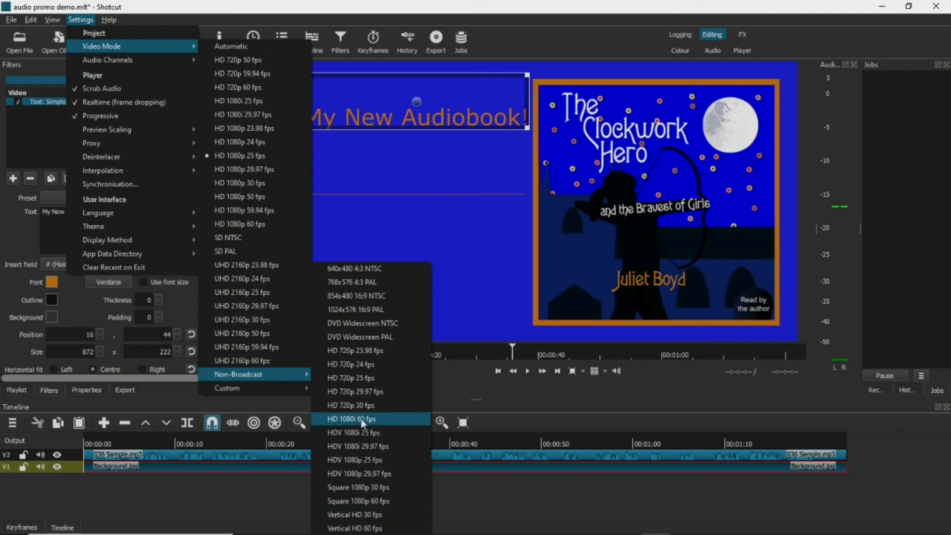
mouse_move(293, 392)
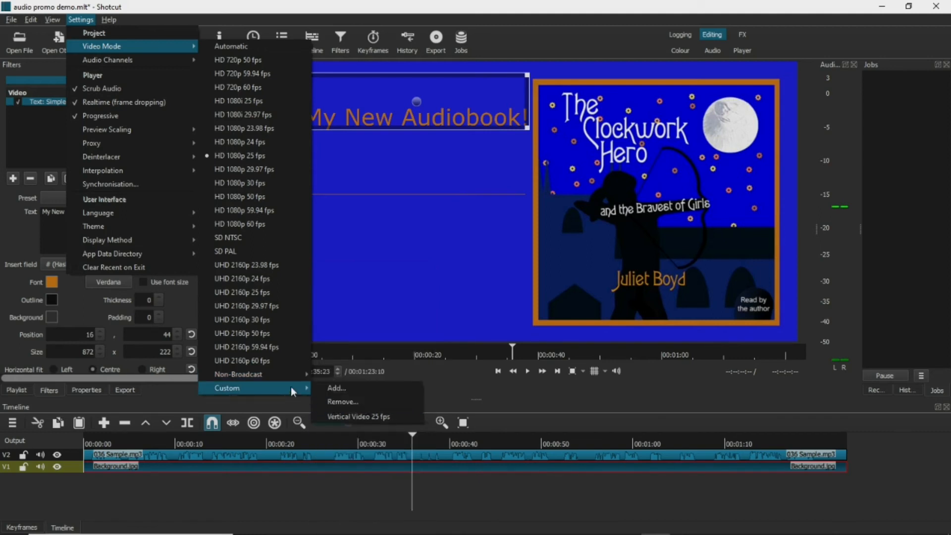
click(350, 388)
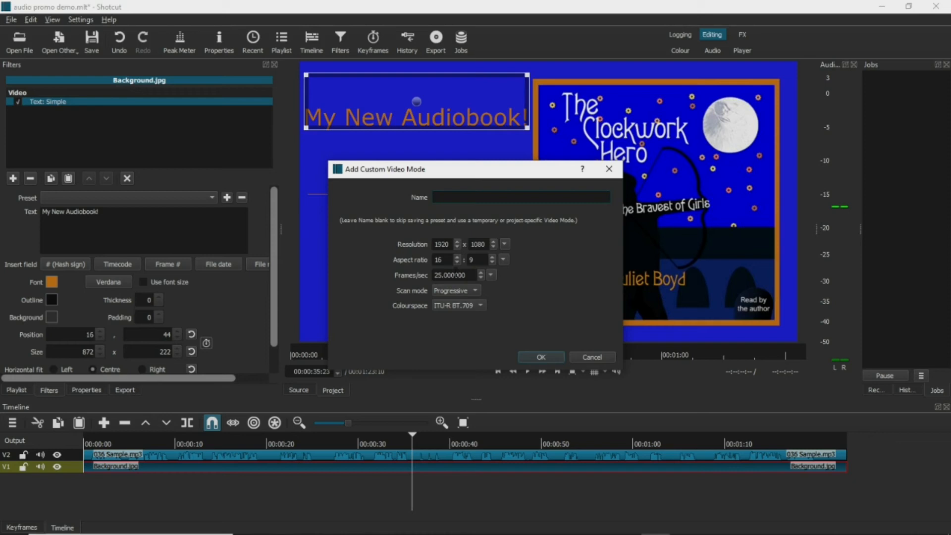
click(586, 354)
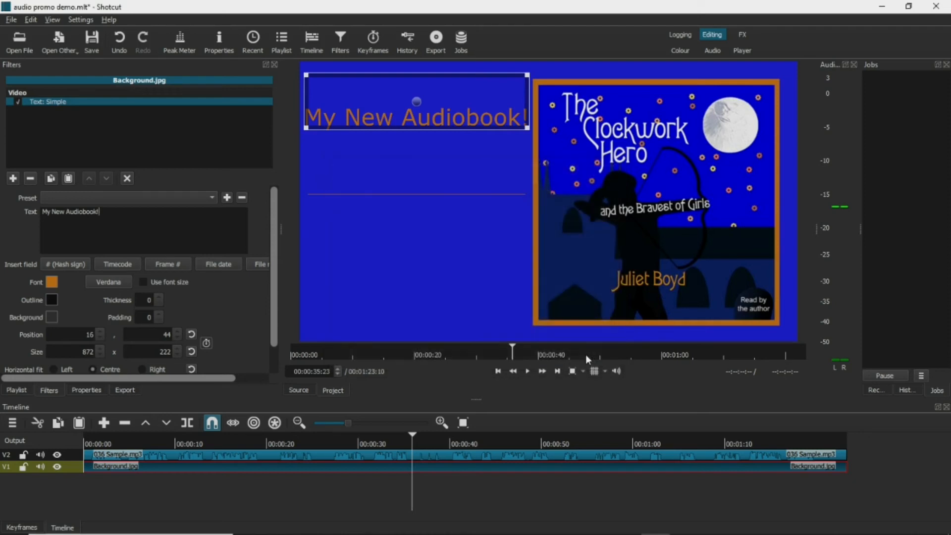
Step: Switch the project to the custom video mode Vertical Video 25 fps
click(78, 20)
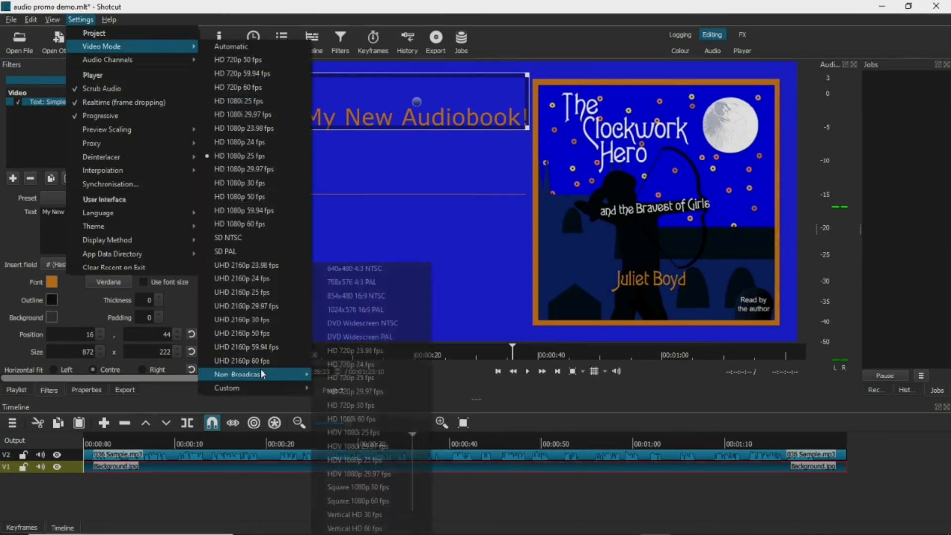
mouse_move(261, 388)
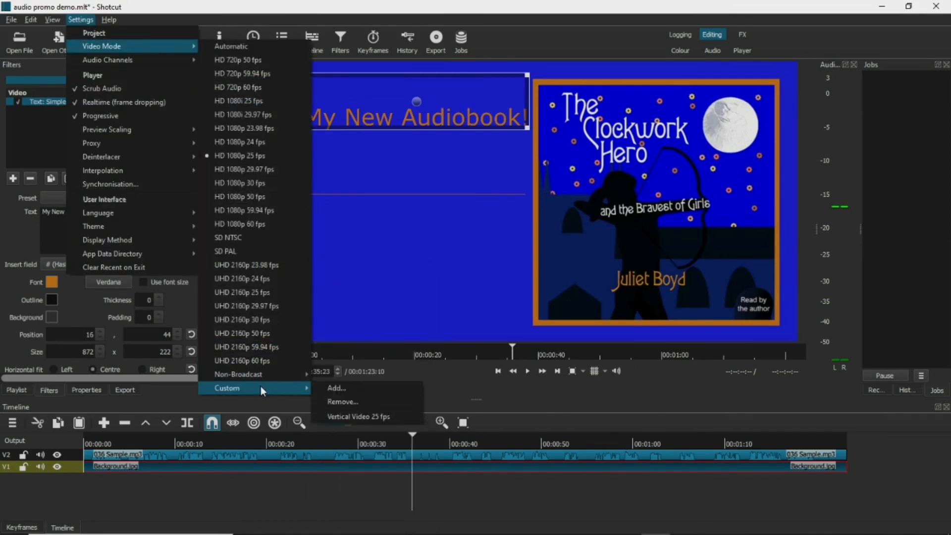
click(379, 415)
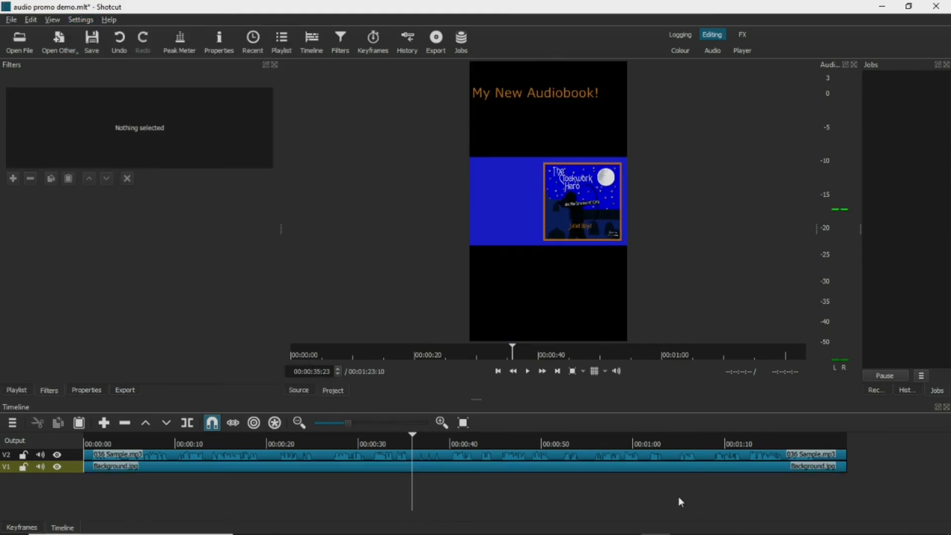
Step: Replace Background.jpg on track V1 with Background vertical.jpg from the playlist, extended to the end of the audio sample
click(351, 468)
key(Delete)
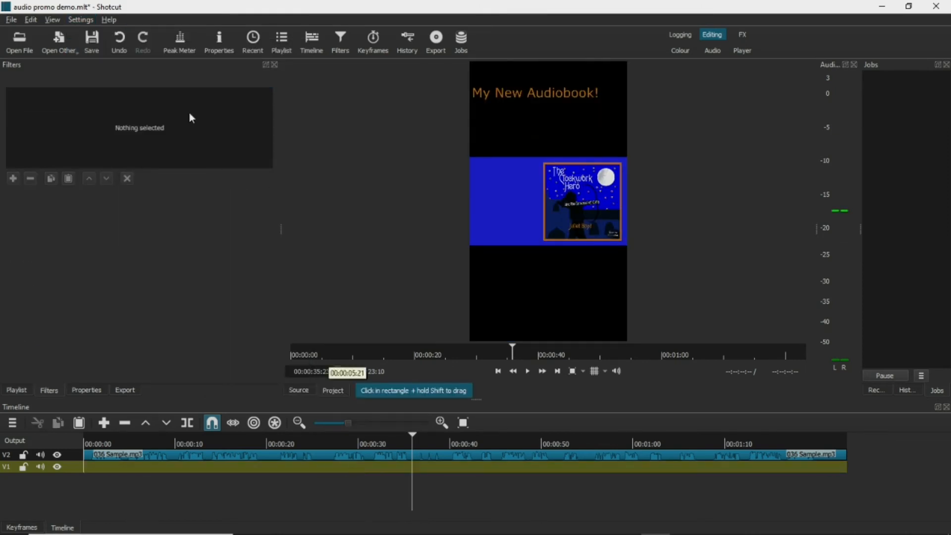
click(281, 42)
click(99, 118)
drag(99, 118, 102, 474)
drag(174, 468, 851, 468)
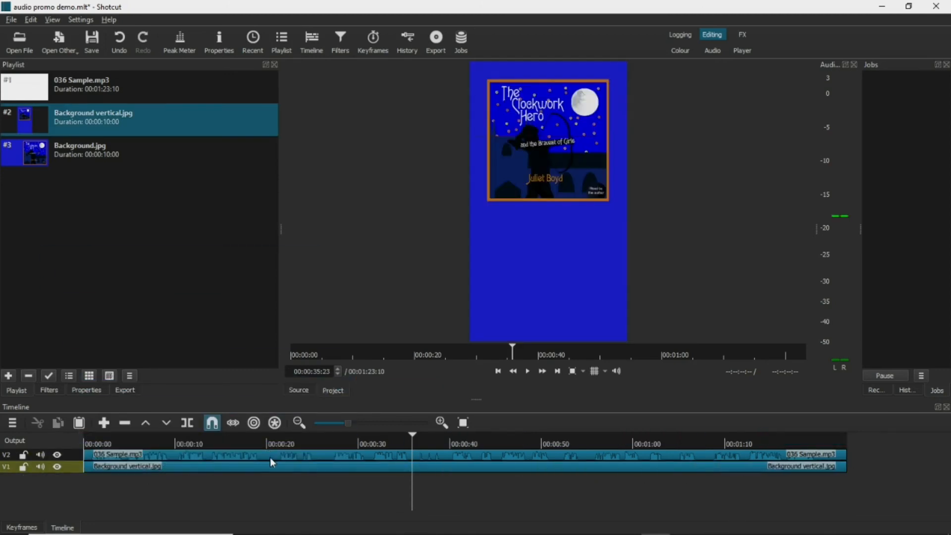
Step: Move the audio sample's waveform to just below the book cover in the vertical frame
click(270, 457)
drag(541, 141, 556, 246)
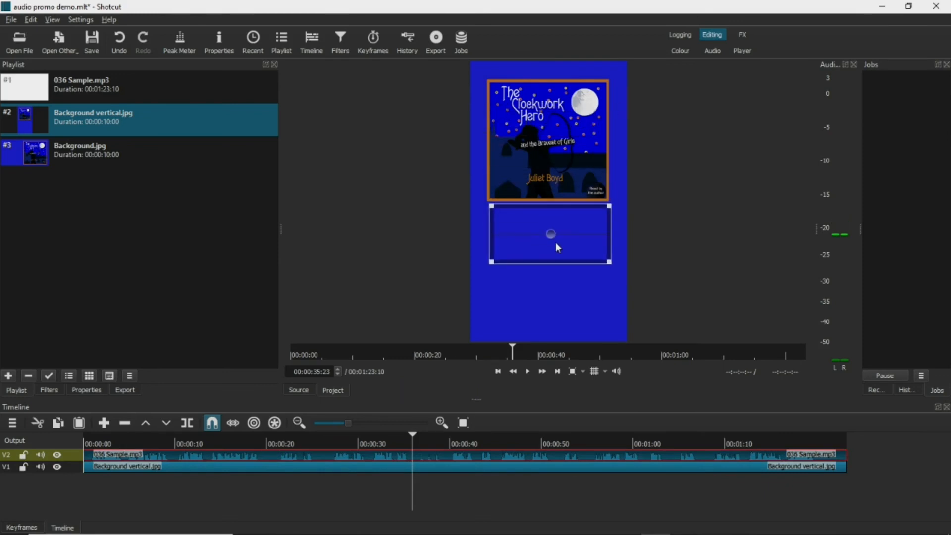
Step: Add a Text: Simple filter to the 036 Sample.mp3 clip with the text "My New Audiobook!"
click(49, 391)
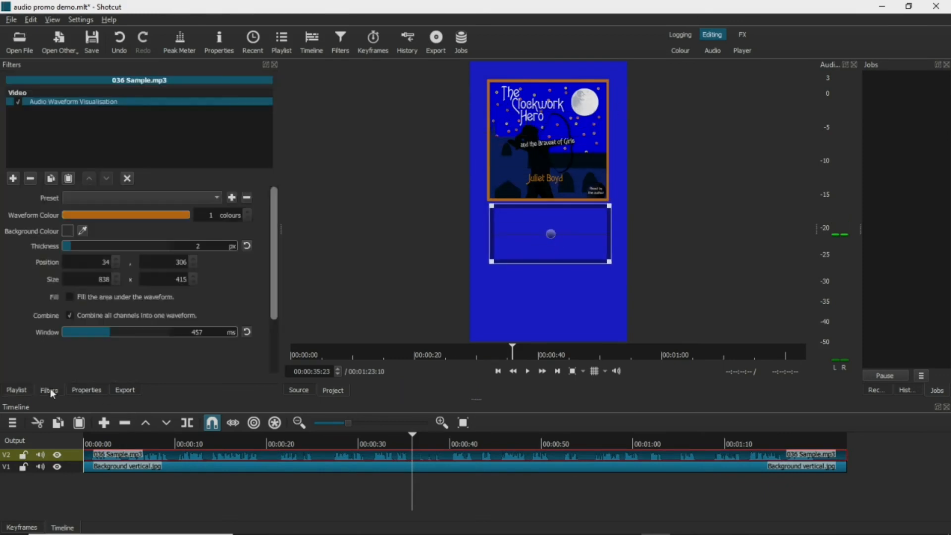
click(12, 179)
scroll(91, 349, down, 3)
click(91, 349)
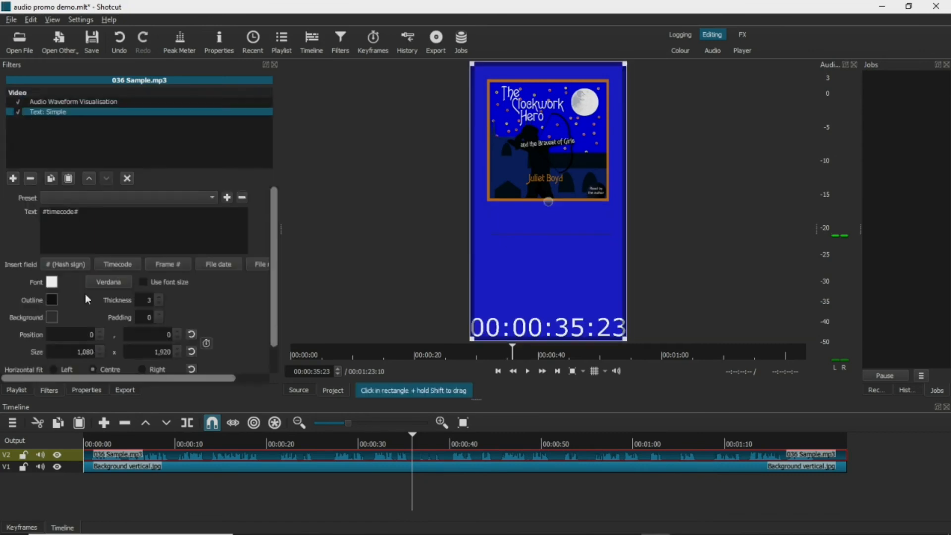
text(My New Audiobook!)
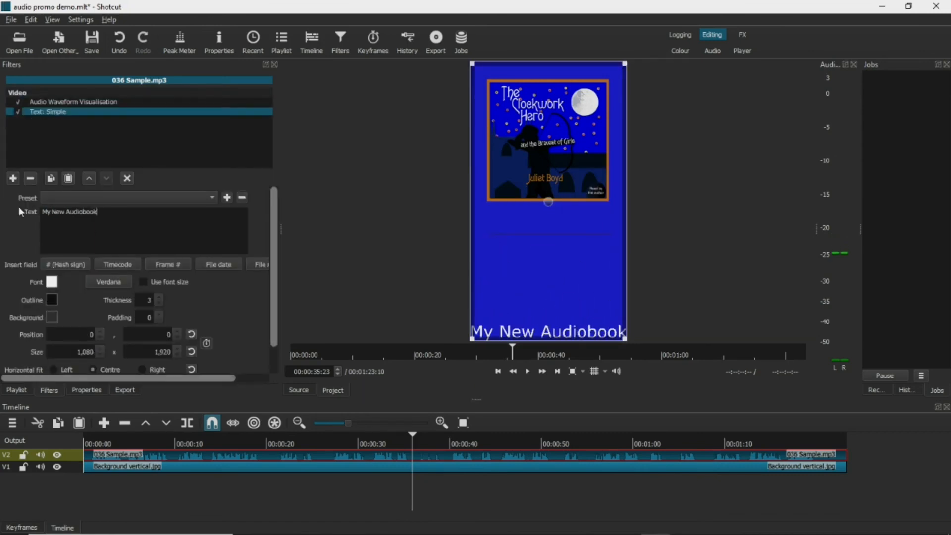
Step: Set the new text's font colour to the orange sampled from the book cover's border
click(52, 283)
click(380, 253)
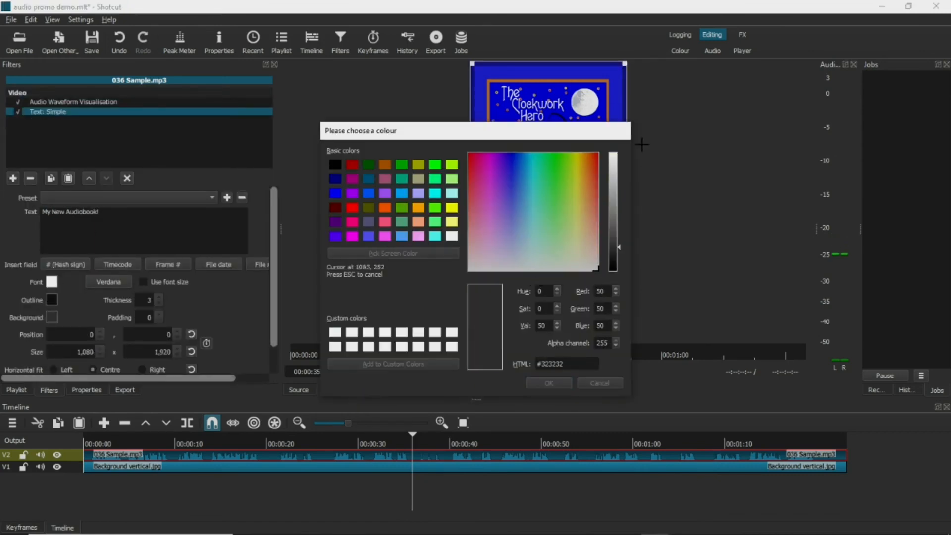
click(608, 99)
click(550, 384)
Step: Shrink the text box to about 986 x 155 px, place it below the waveform at about 61, 1313, and play the project
drag(625, 64, 613, 320)
drag(546, 325, 555, 257)
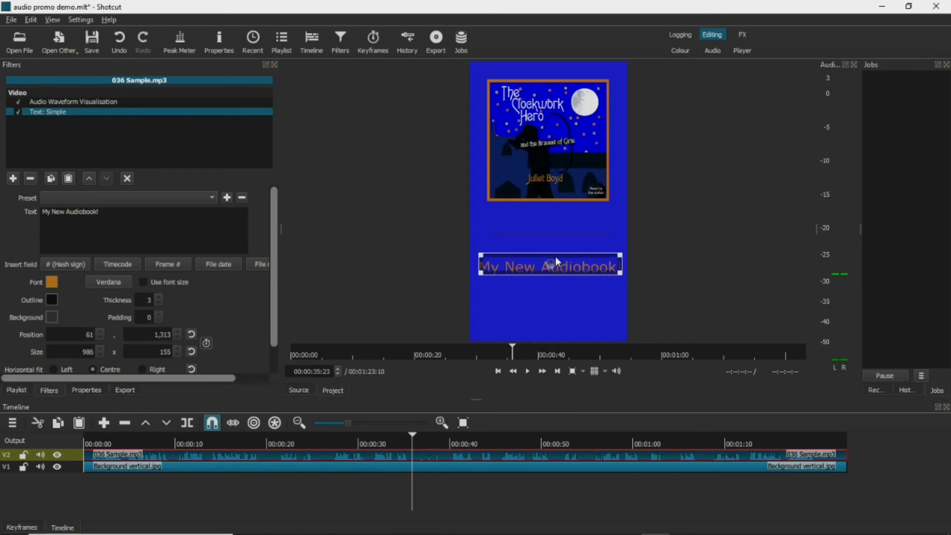
click(528, 373)
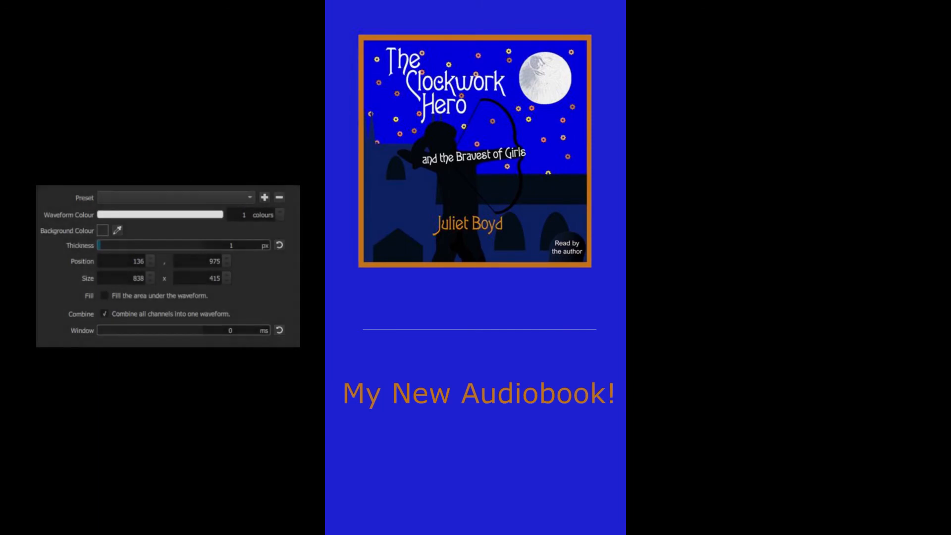